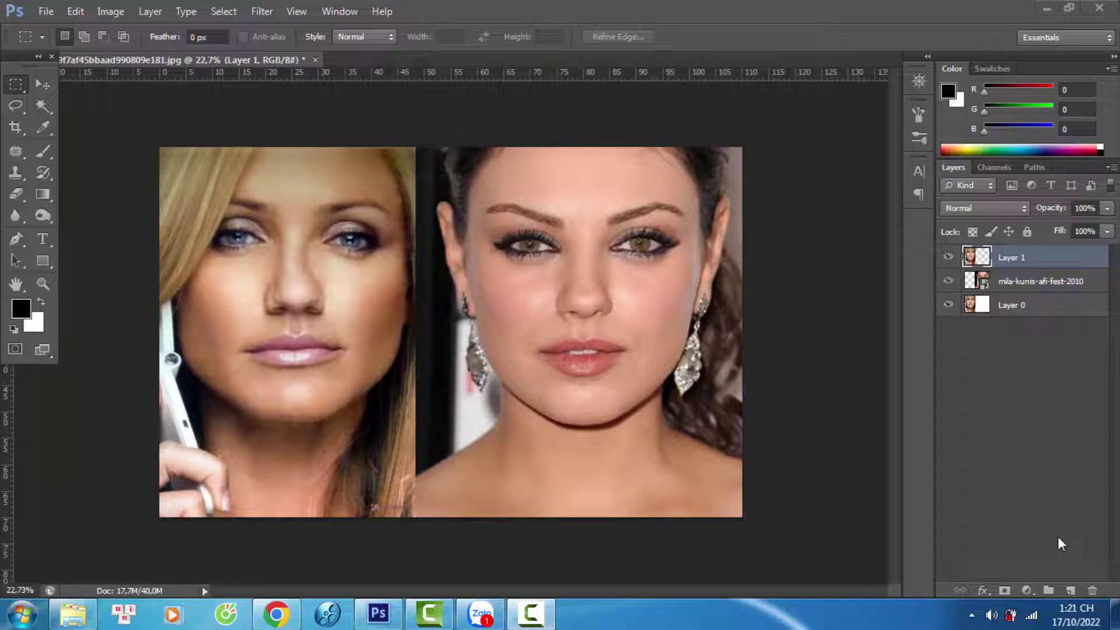
Step: Copy the brunette's first eye to a new top layer and move it onto the blonde's face
click(1042, 281)
key(l)
key(ctrl+plus)
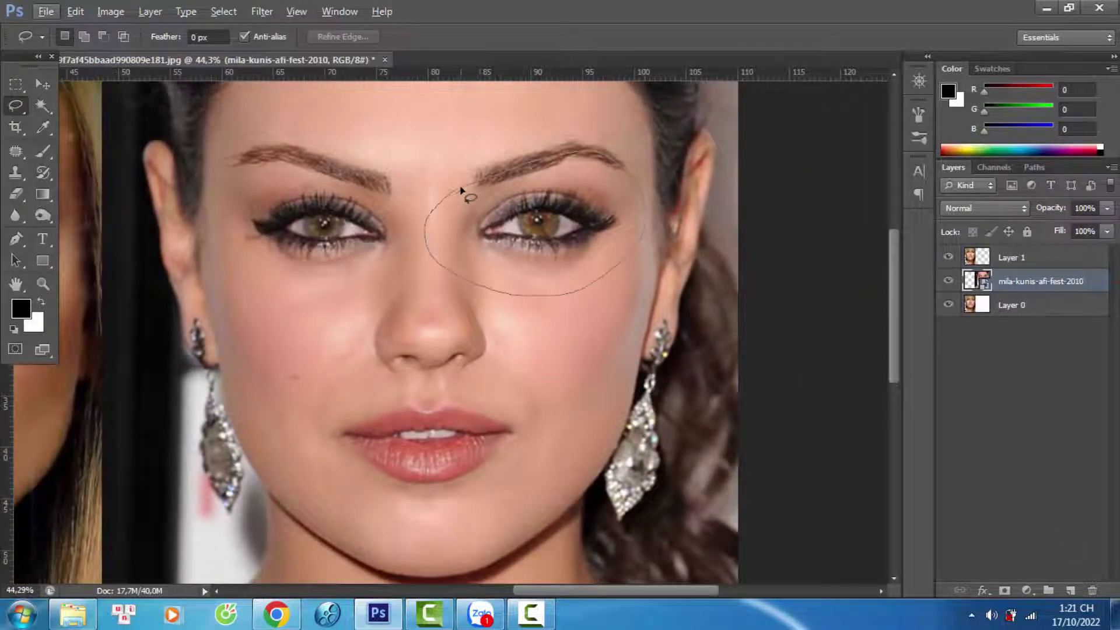
key(ctrl+j)
key(ctrl+shift+bracketright)
key(v)
key(ctrl+minus)
drag(670, 249, 222, 213)
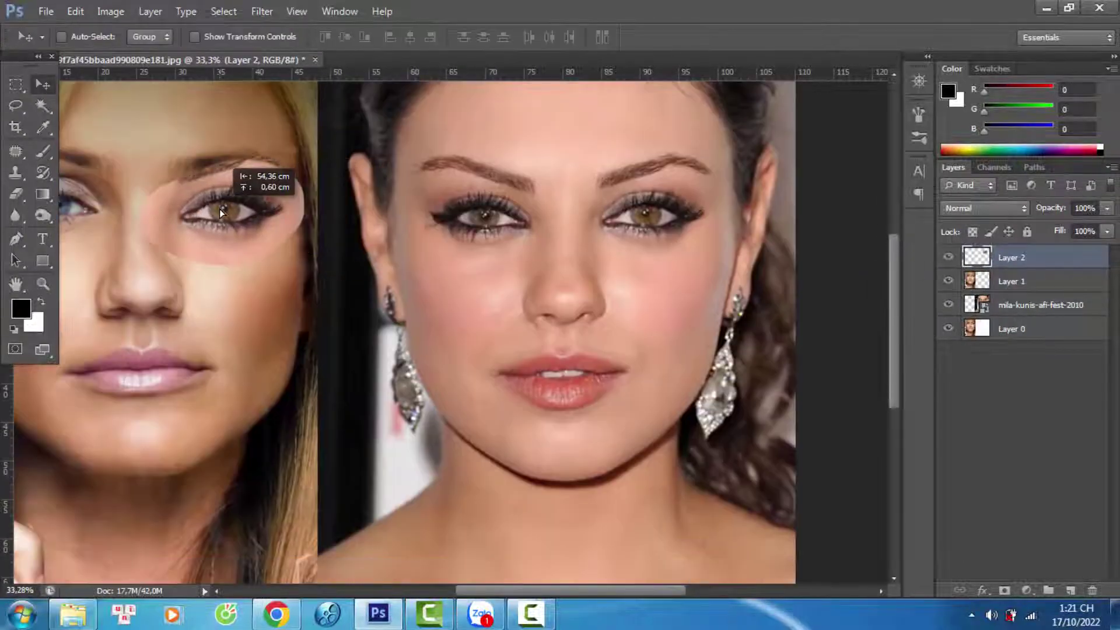
Step: Copy the brunette's second eye to a new top layer and place it over the blonde's other eye
key(alt+bracketleft)
key(alt+bracketleft)
key(l)
scroll(446, 185, left, 2)
mouse_move(603, 249)
mouse_down()
mouse_move(574, 187)
mouse_move(123, 217)
mouse_move(107, 208)
mouse_up()
key(ctrl+j)
key(ctrl+shift+bracketright)
key(v)
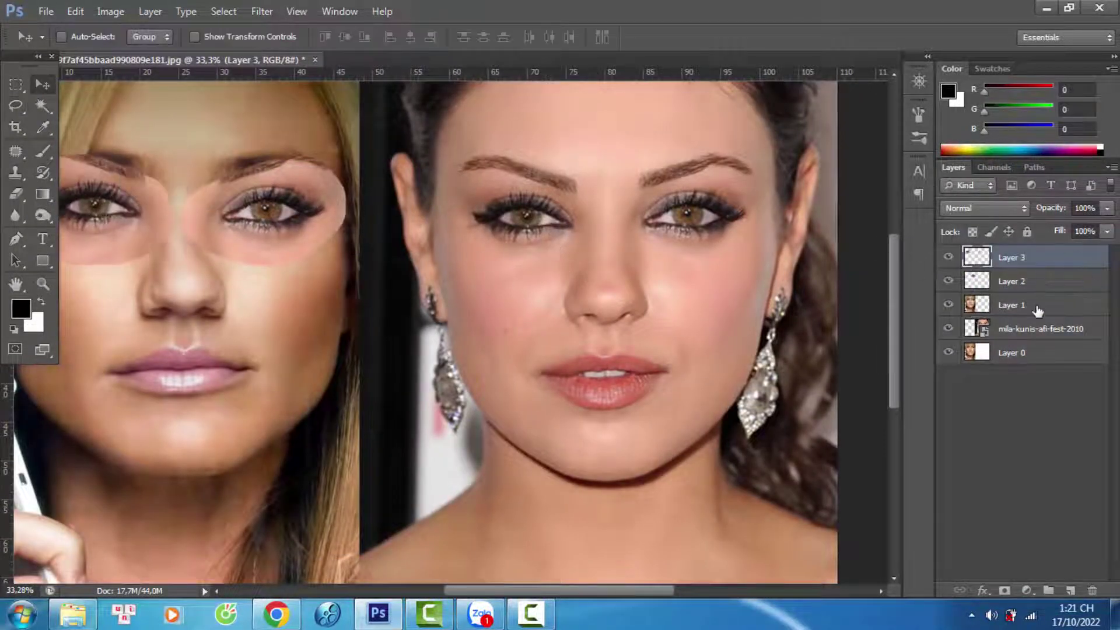
key(alt+bracketleft)
key(alt+bracketleft)
key(alt+bracketleft)
key(l)
drag(563, 132, 665, 169)
Step: Copy the brunette's nose area to a new top layer and move it onto the blonde's face
drag(551, 274, 563, 137)
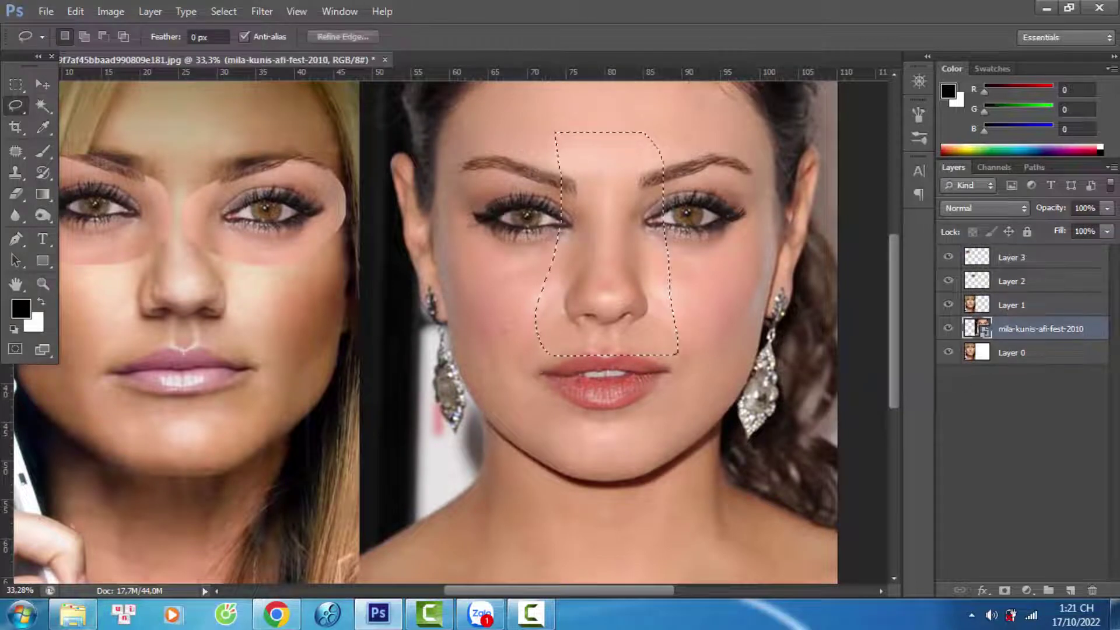
key(ctrl+j)
key(ctrl+shift+bracketright)
key(v)
drag(542, 242, 172, 218)
Step: Copy the brunette's lips and chin onto the blonde's face, then hide Layers 3–5
click(1034, 357)
key(l)
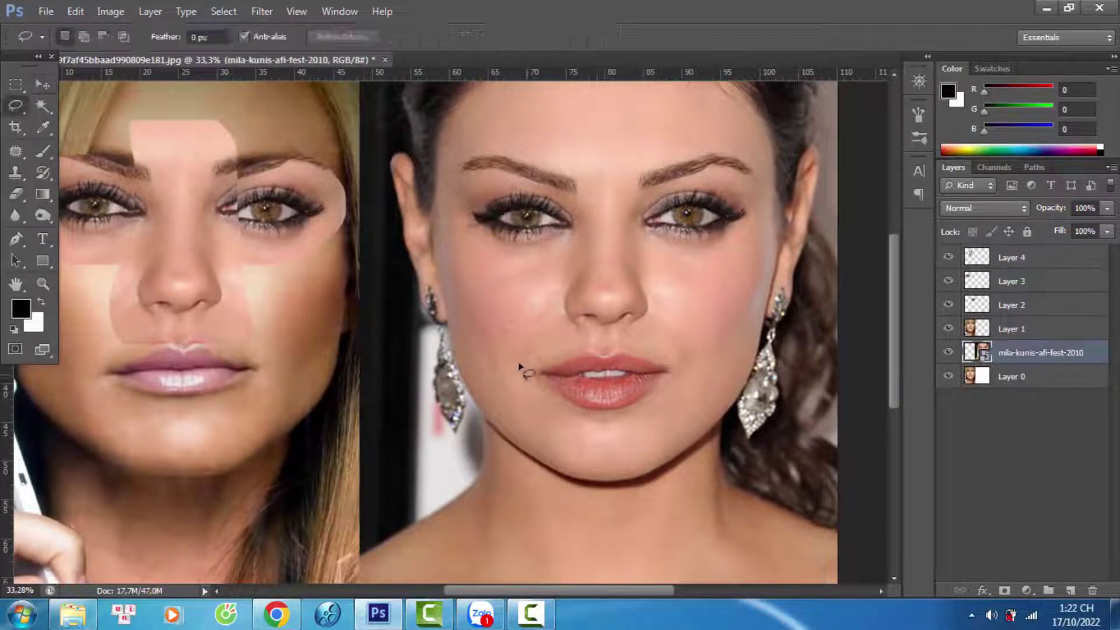
drag(636, 454, 508, 333)
key(ctrl+j)
key(ctrl+shift+bracketright)
key(v)
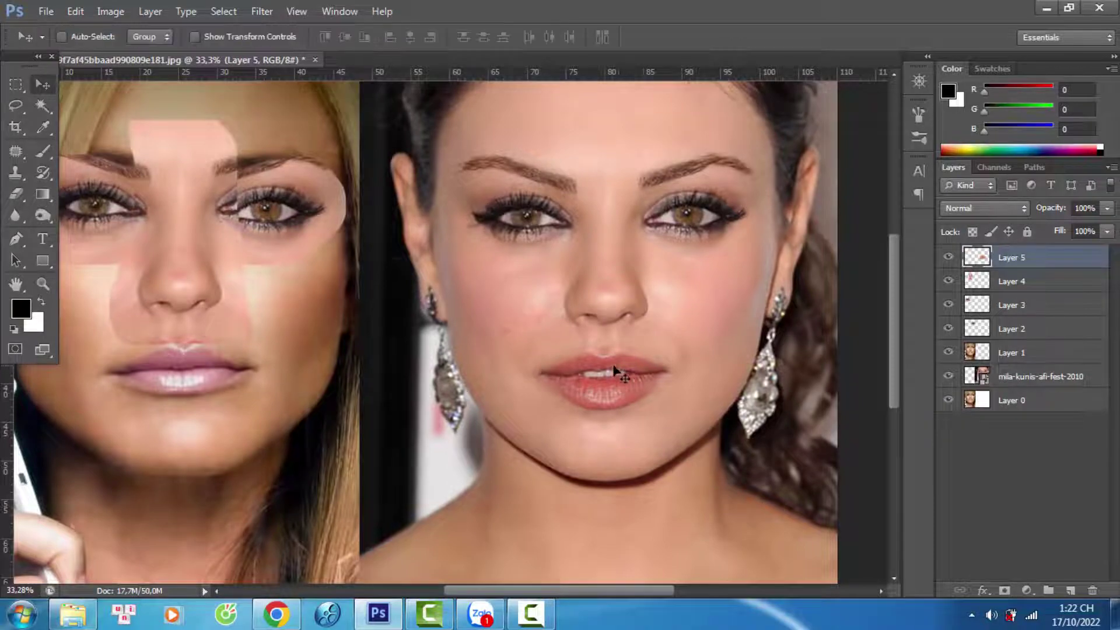
drag(601, 385, 244, 384)
key(ctrl+minus)
drag(948, 257, 948, 305)
Step: Align Layer 2's brown eye over the blonde's right eye at 40% opacity, then restore 100%
scroll(333, 222, up, 5)
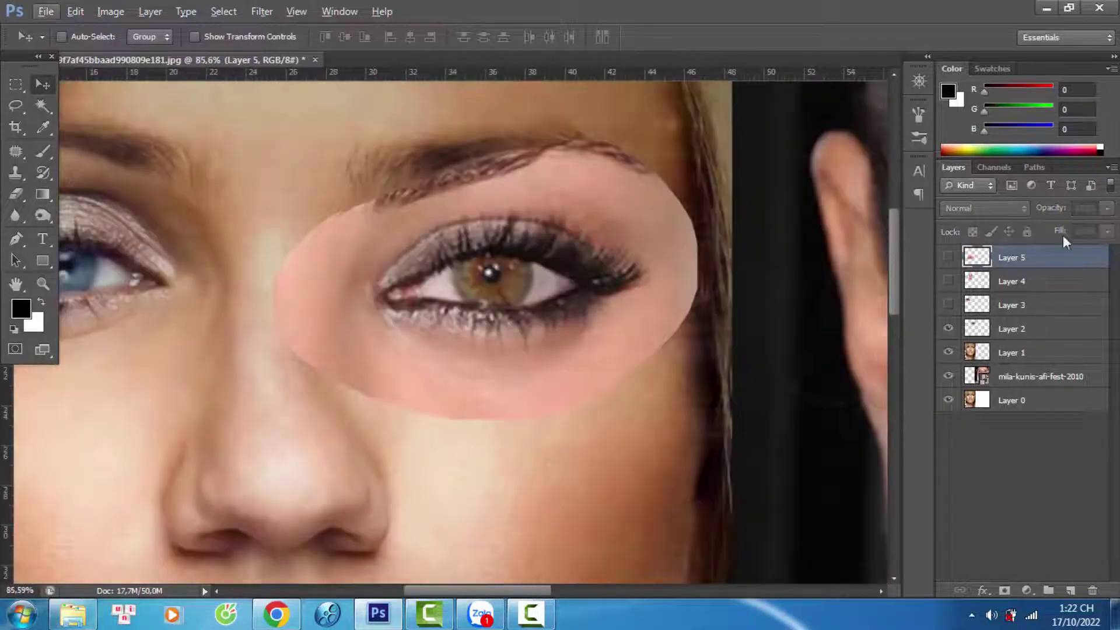
click(1015, 330)
scroll(361, 292, down, 3)
drag(508, 245, 509, 251)
key(4)
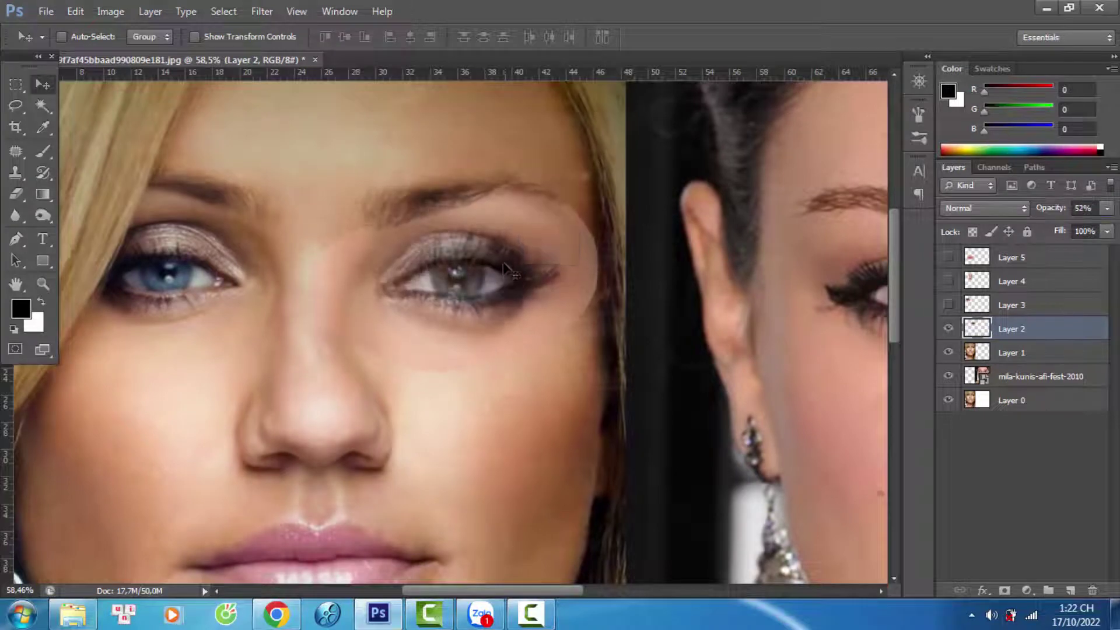
key(0)
Step: Erase the pasted eyebrow and pink patch edges around the first eye so it blends in
key(e)
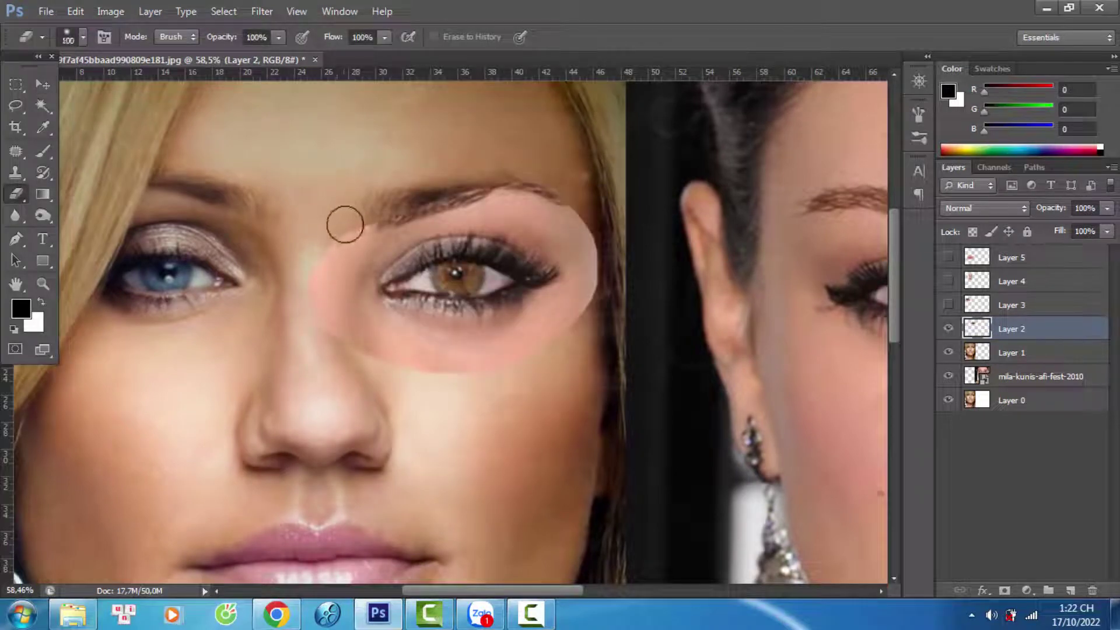
mouse_move(345, 225)
mouse_down()
mouse_move(455, 180)
mouse_move(577, 245)
mouse_up()
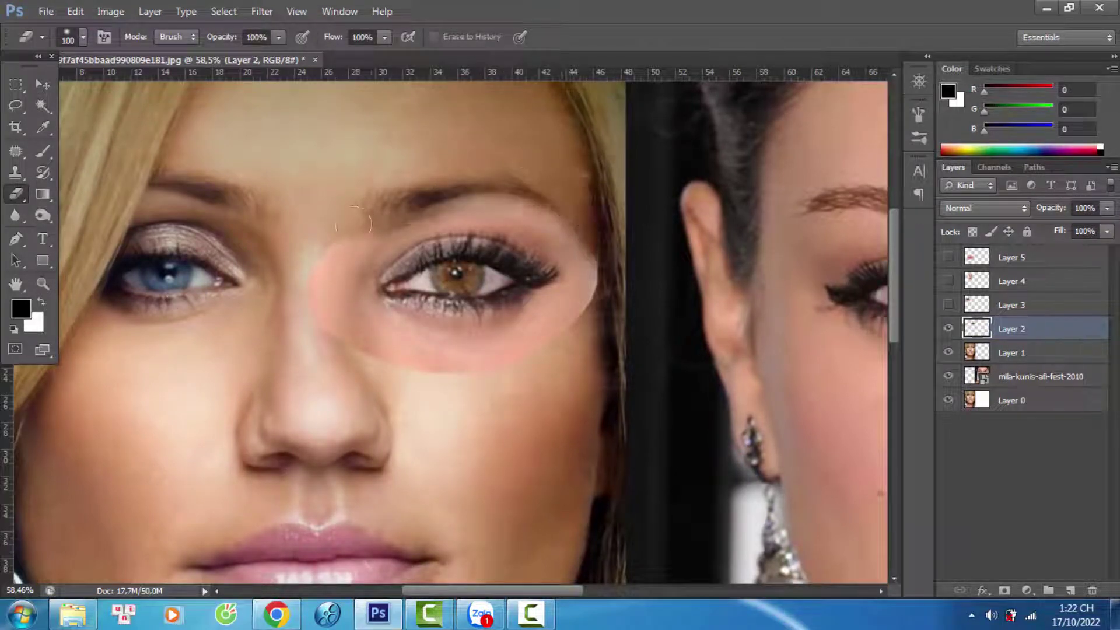
mouse_move(352, 222)
mouse_down()
mouse_move(332, 362)
mouse_move(363, 345)
mouse_move(564, 334)
mouse_up()
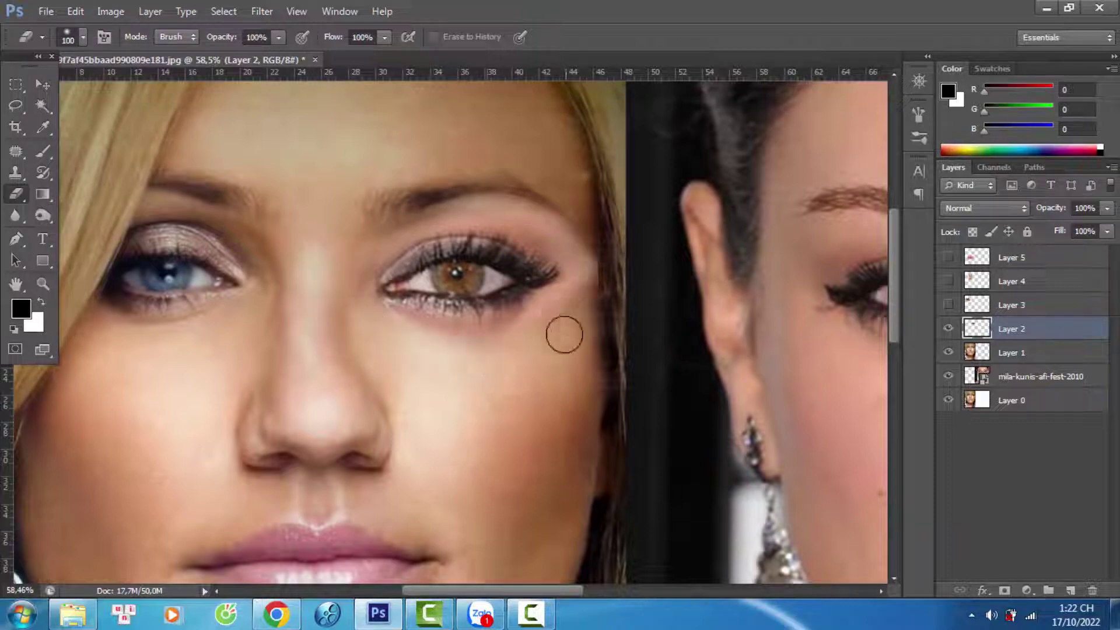
scroll(555, 190, down, 3)
scroll(296, 181, up, 5)
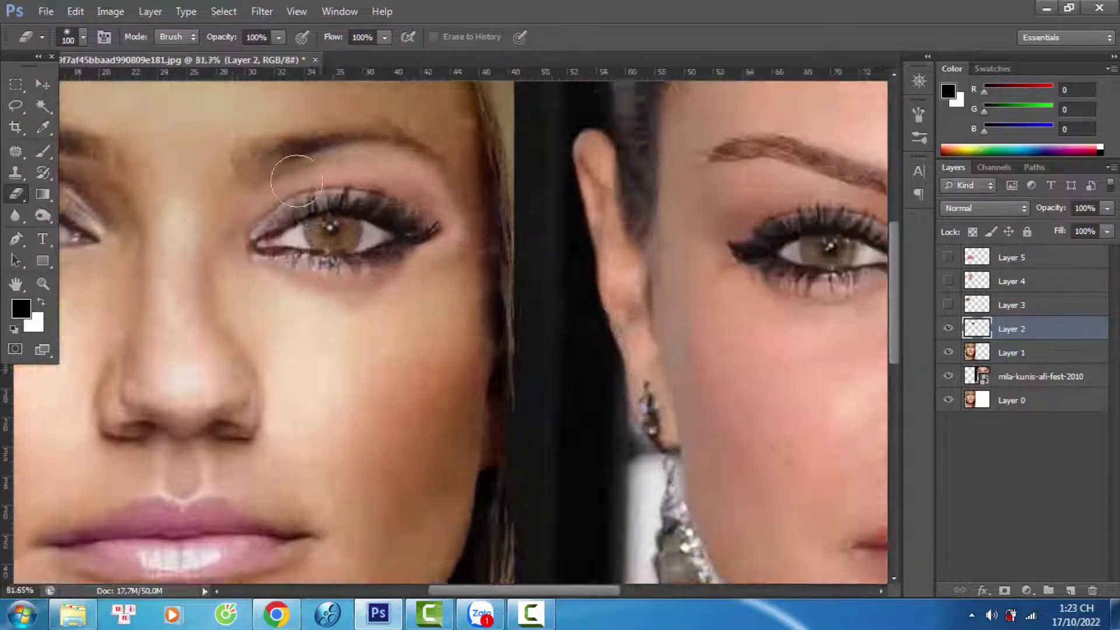
scroll(296, 180, up, 2)
key(bracketleft)
click(949, 329)
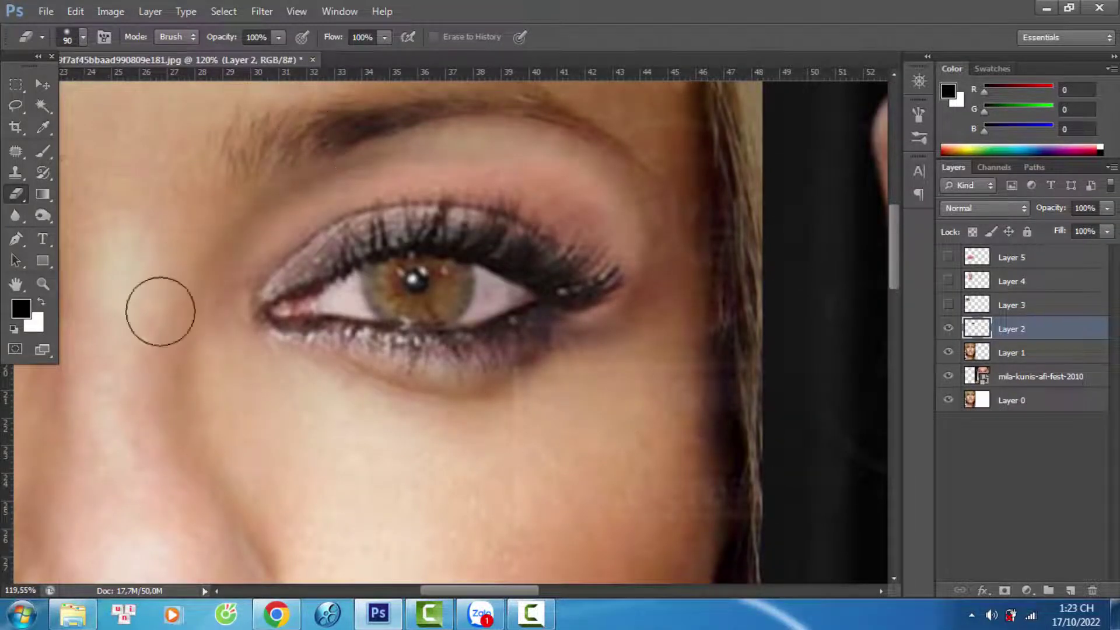
scroll(160, 311, down, 3)
scroll(350, 182, up, 2)
scroll(250, 243, up, 1)
key(bracketright)
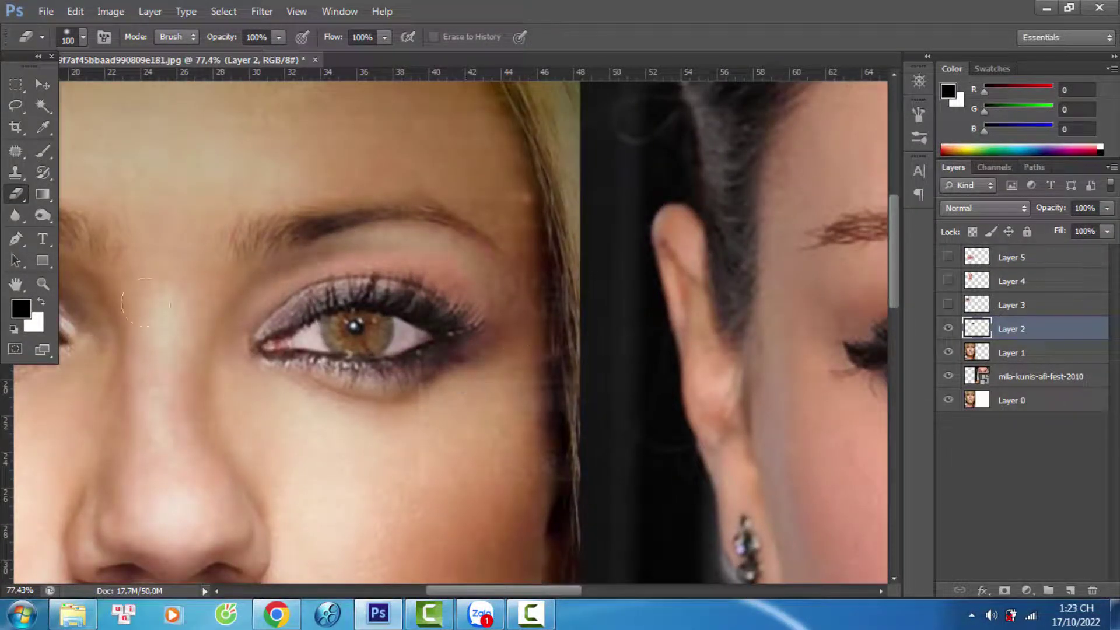
scroll(393, 223, down, 4)
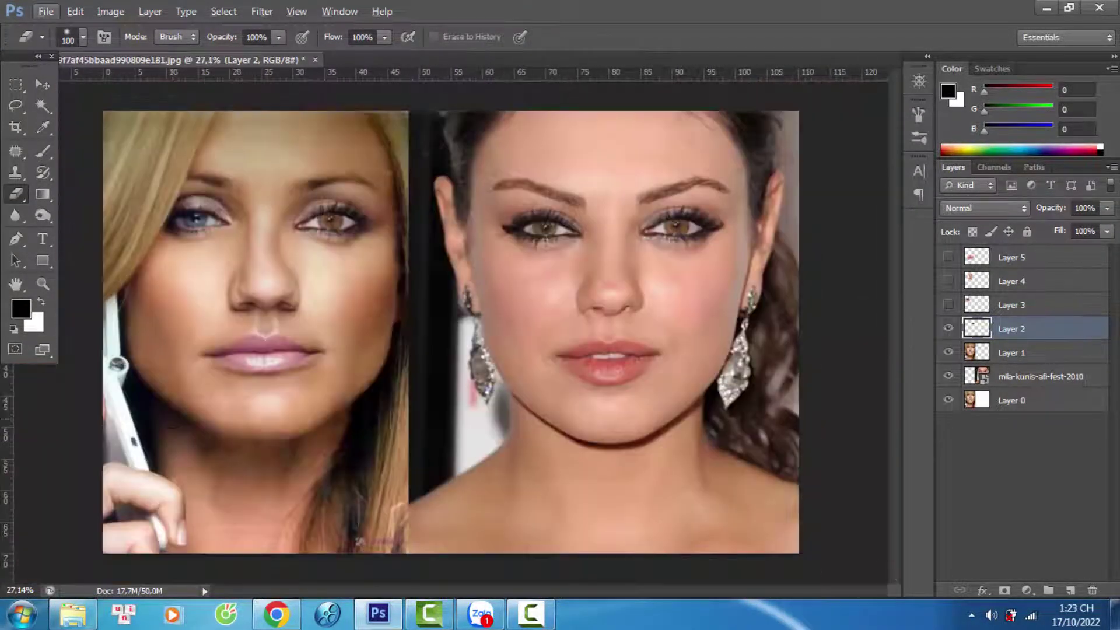
Step: Show Layer 3 and set the second eye patch to 70% opacity
click(948, 305)
click(1011, 306)
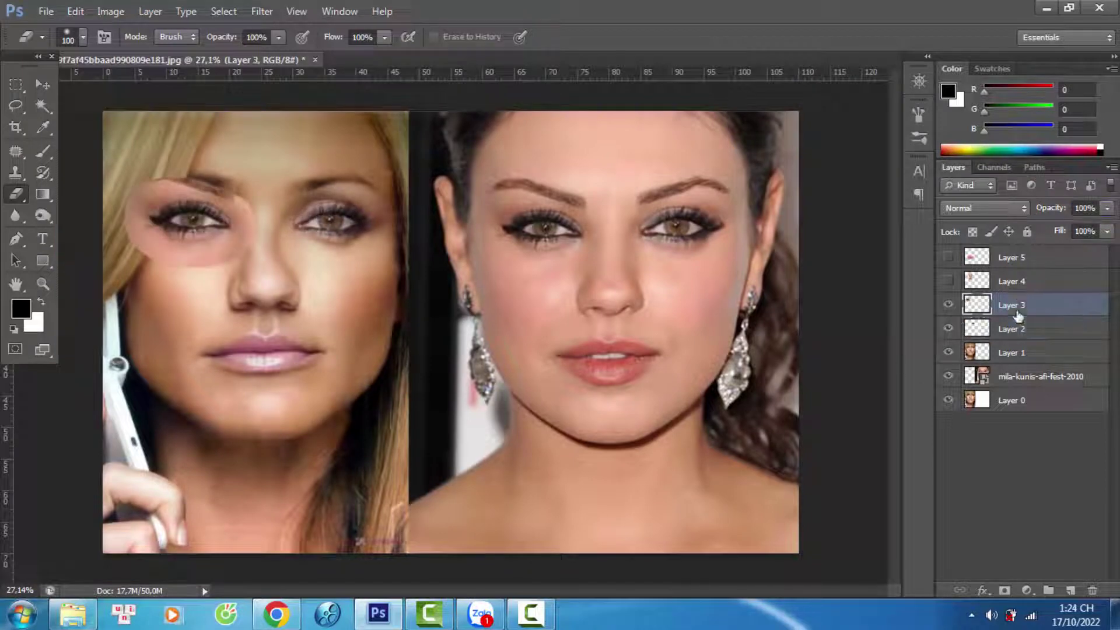
click(1010, 329)
click(1011, 305)
scroll(405, 322, up, 3)
scroll(73, 217, up, 3)
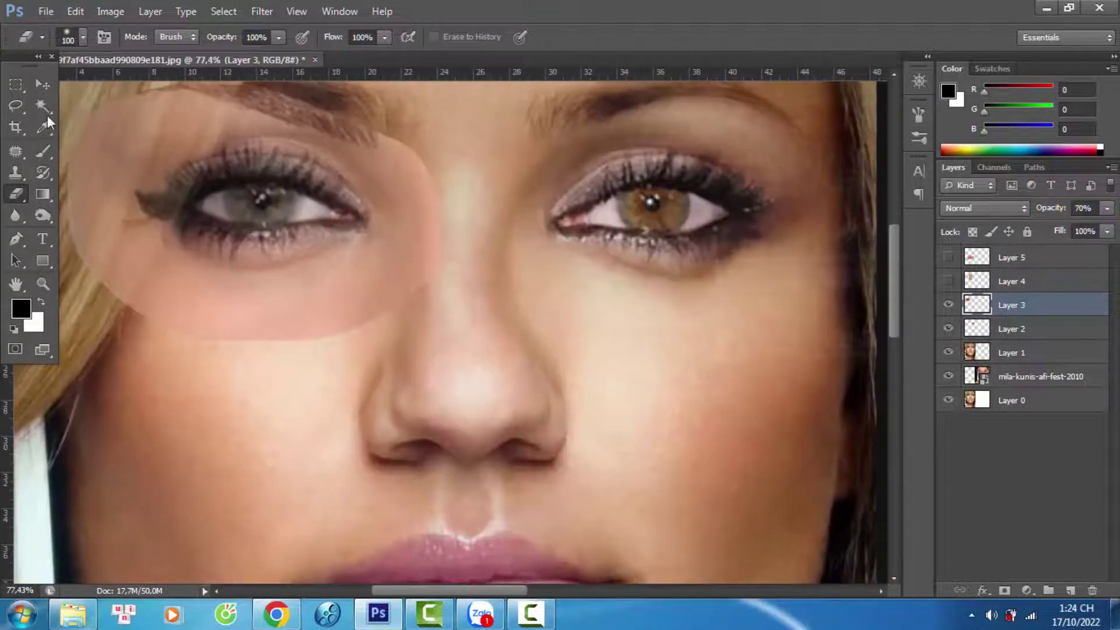
Step: Level the second eye patch with the first using a horizontal guide, restoring 100% opacity
click(40, 85)
key(shift+Up)
key(shift+Right)
key(shift+Right)
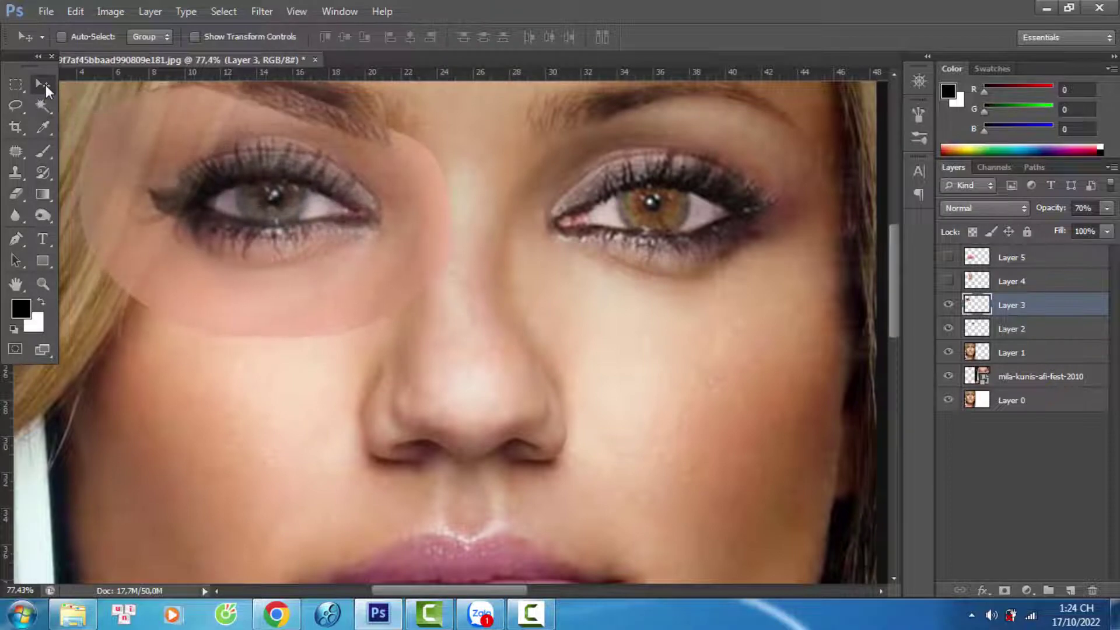
key(shift+Right)
drag(389, 76, 400, 232)
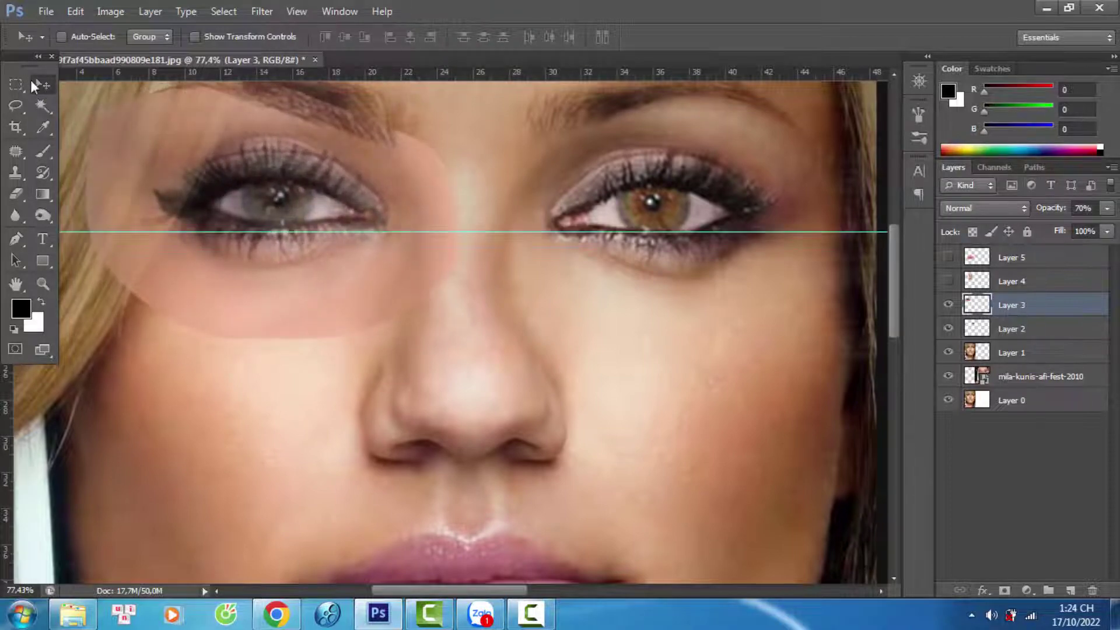
drag(1106, 208, 1116, 213)
key(shift+Down)
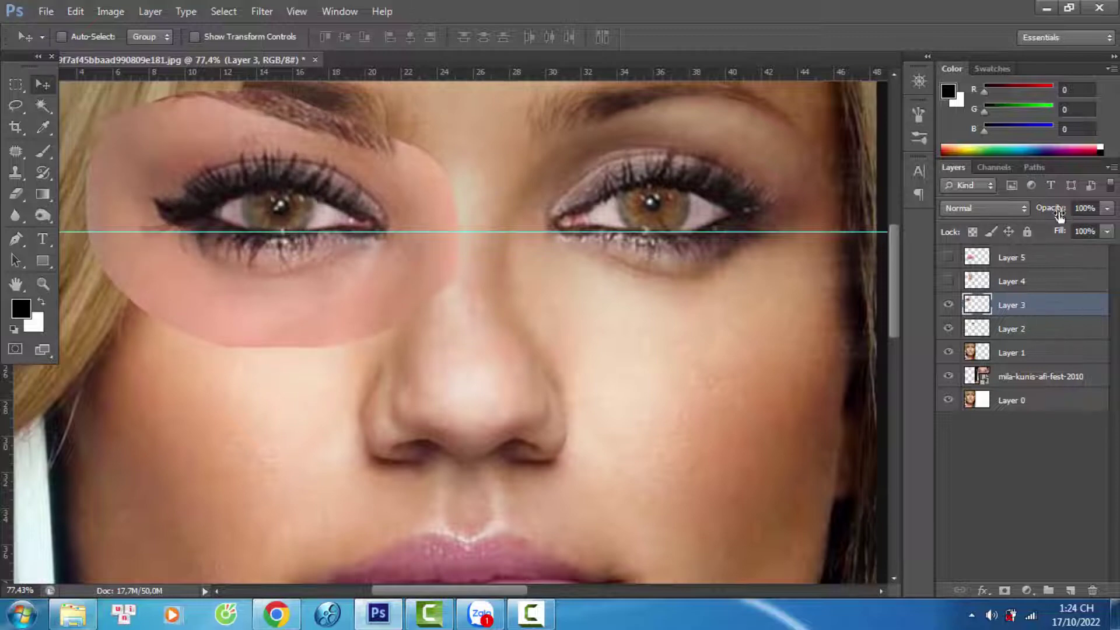
drag(552, 232, 552, 70)
Step: Erase the second eye patch's edges into the blonde's skin
key(e)
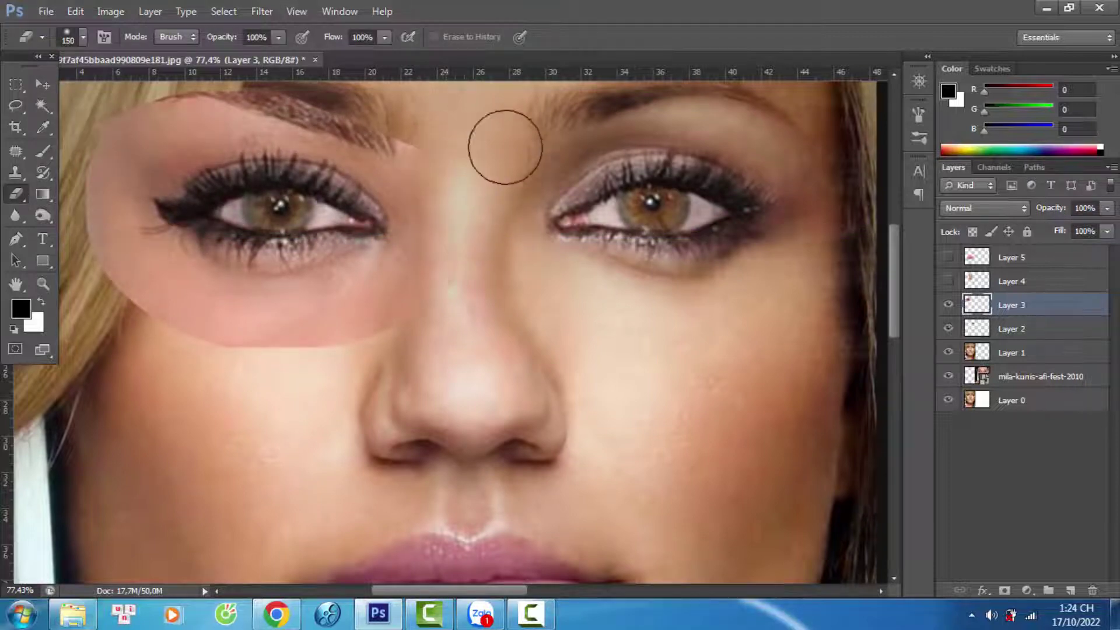
drag(328, 332, 175, 315)
scroll(175, 315, up, 1)
key([)
drag(140, 204, 367, 162)
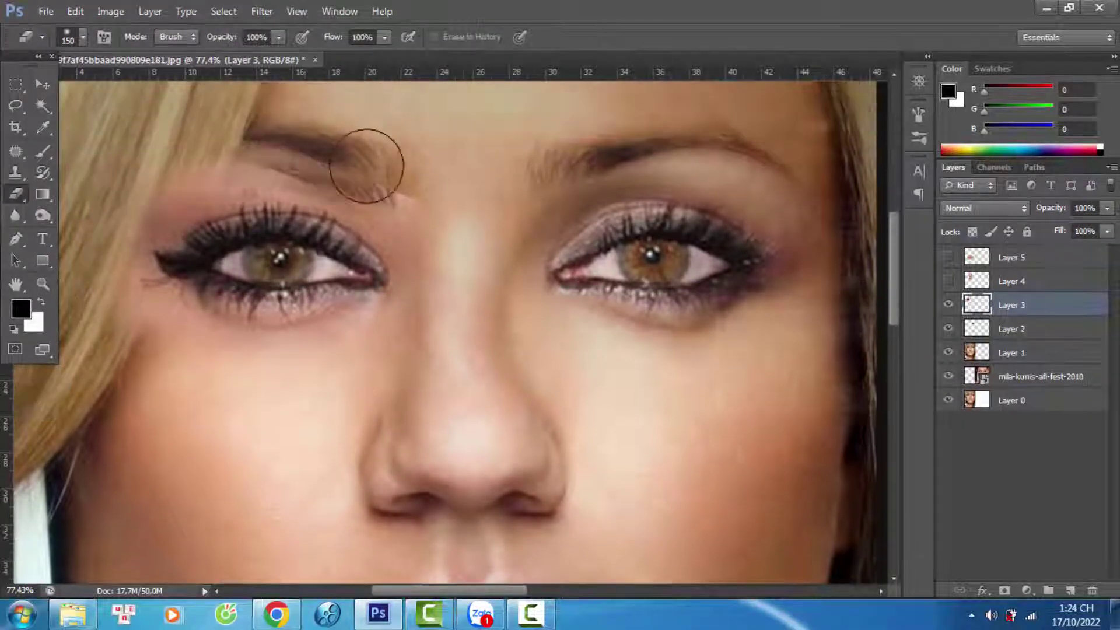
Step: Step back to an earlier eraser state in History, then hide Layer 3 to compare
click(340, 11)
click(375, 248)
click(776, 145)
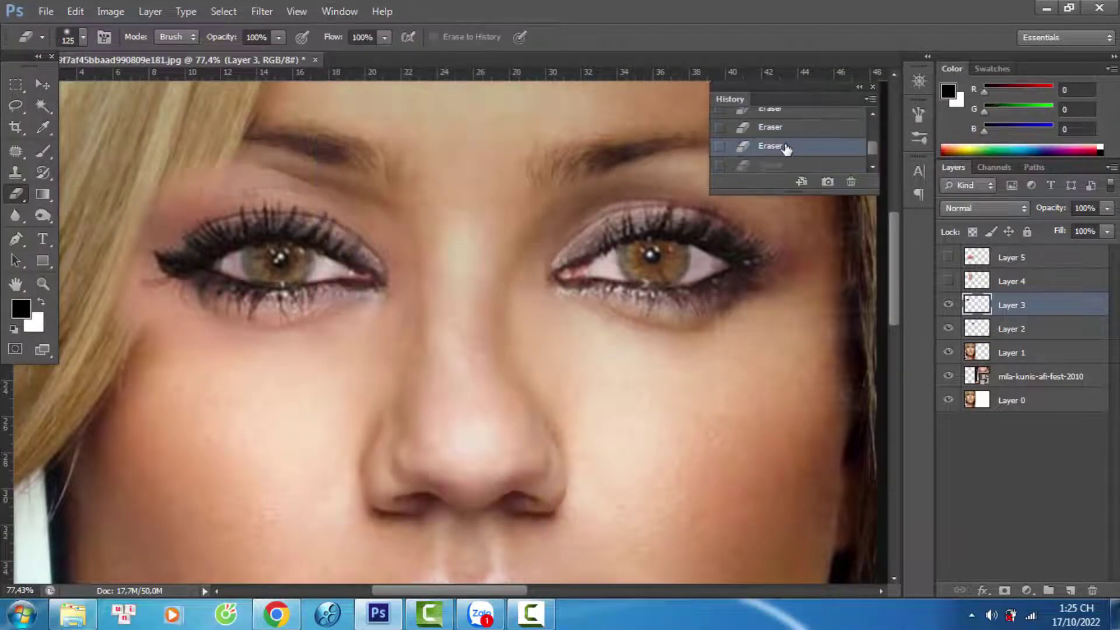
scroll(288, 333, up, 2)
key(bracketleft)
key(bracketleft)
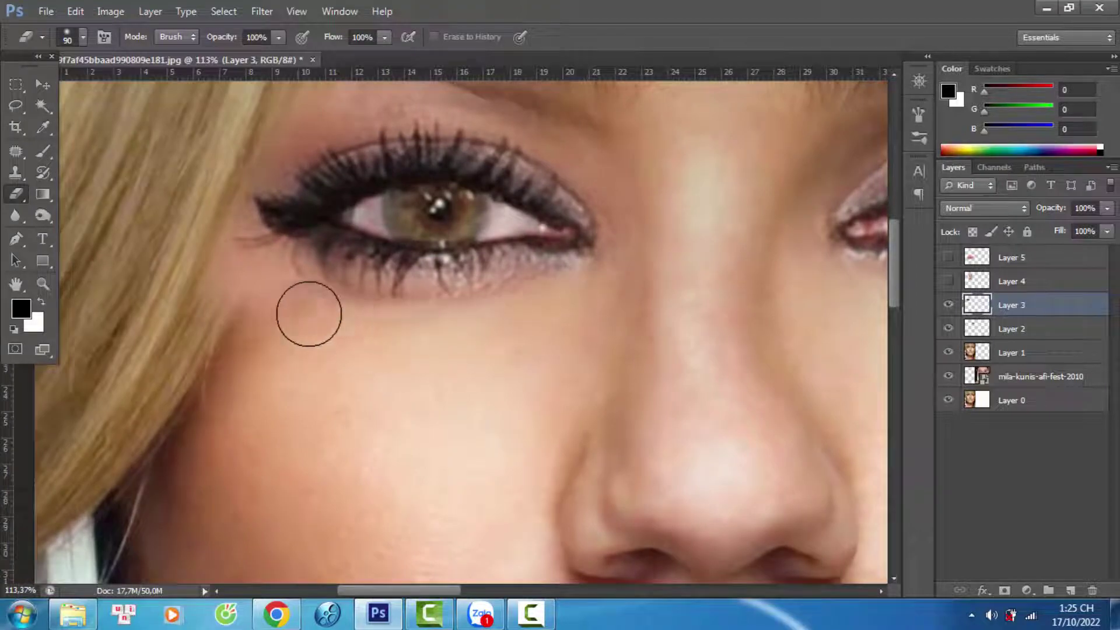
scroll(505, 153, up, 3)
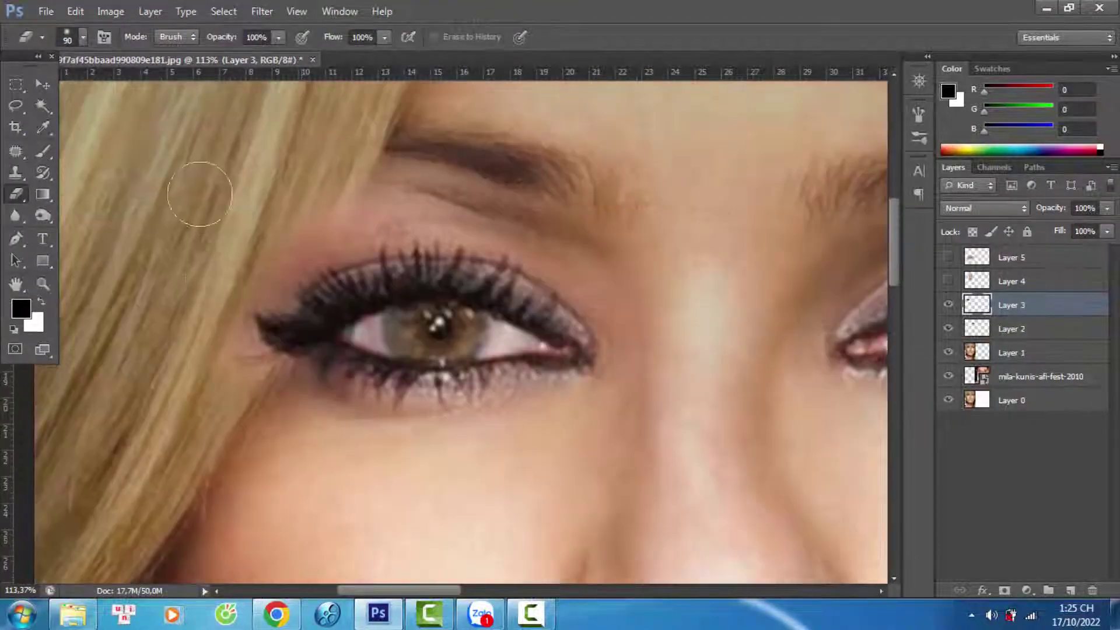
key(ctrl+0)
click(948, 305)
scroll(261, 196, up, 3)
Step: Reshape the transplanted left eye with Liquify within a lasso selection, then deselect
key(l)
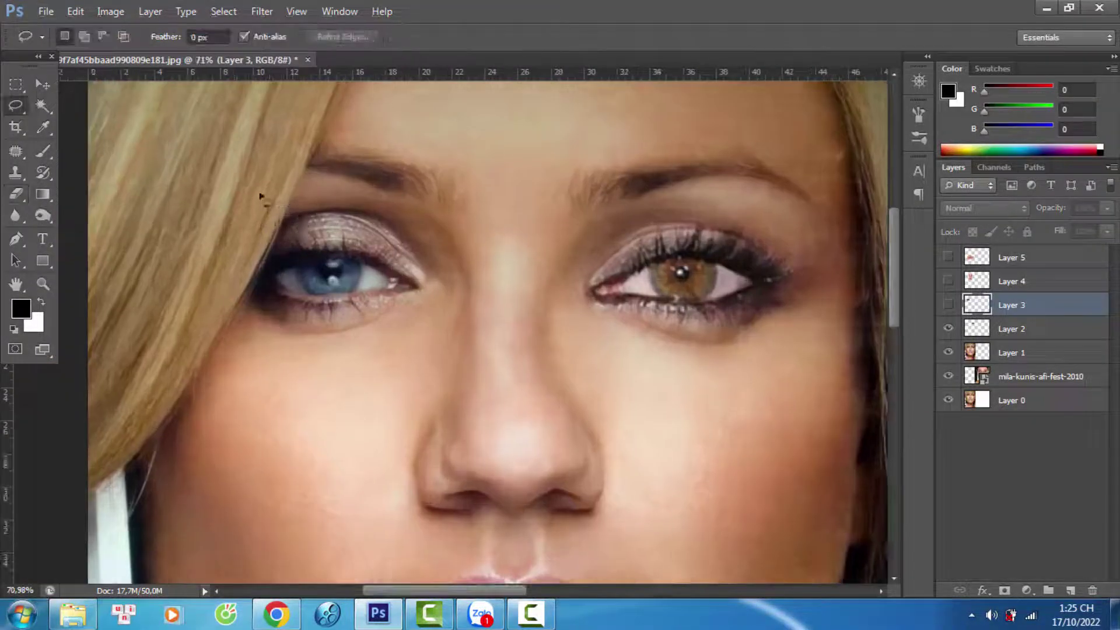
drag(274, 192, 257, 299)
click(948, 305)
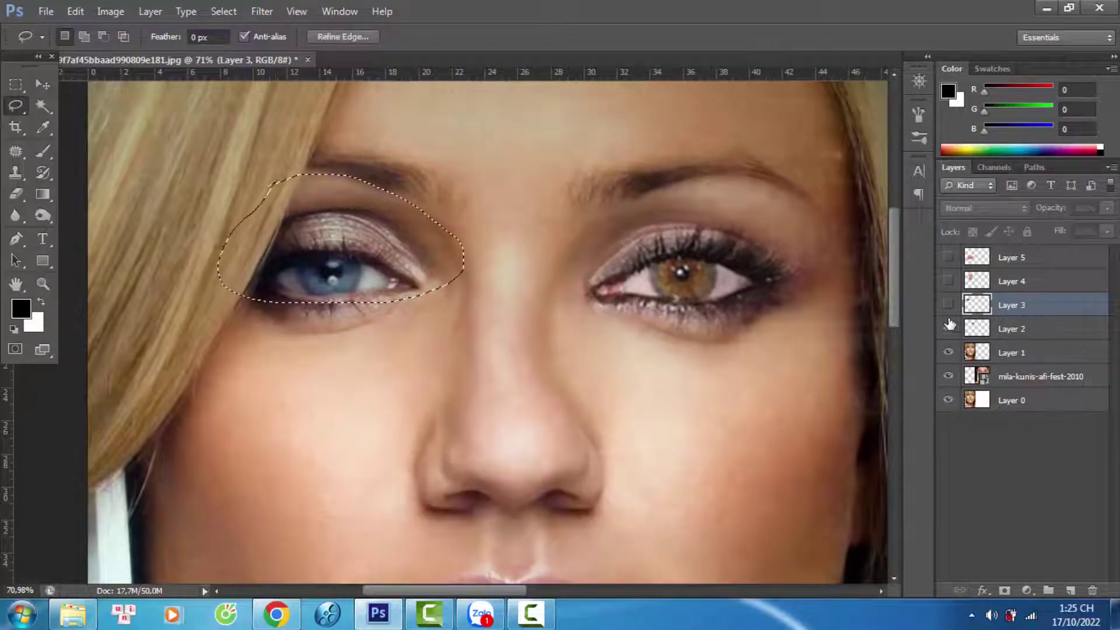
scroll(327, 274, up, 2)
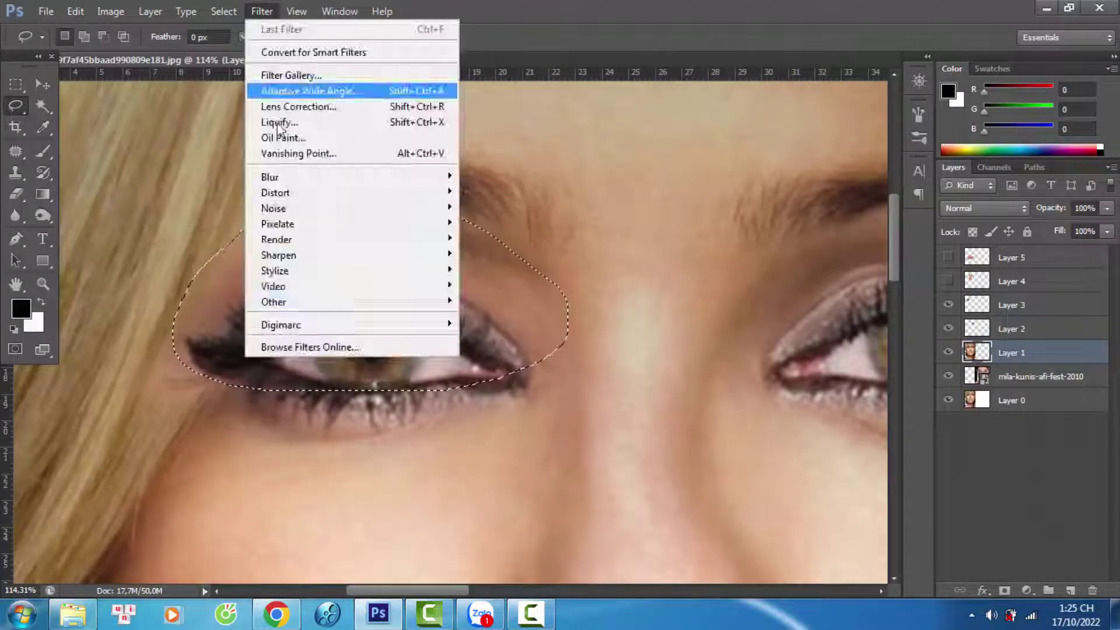
click(281, 124)
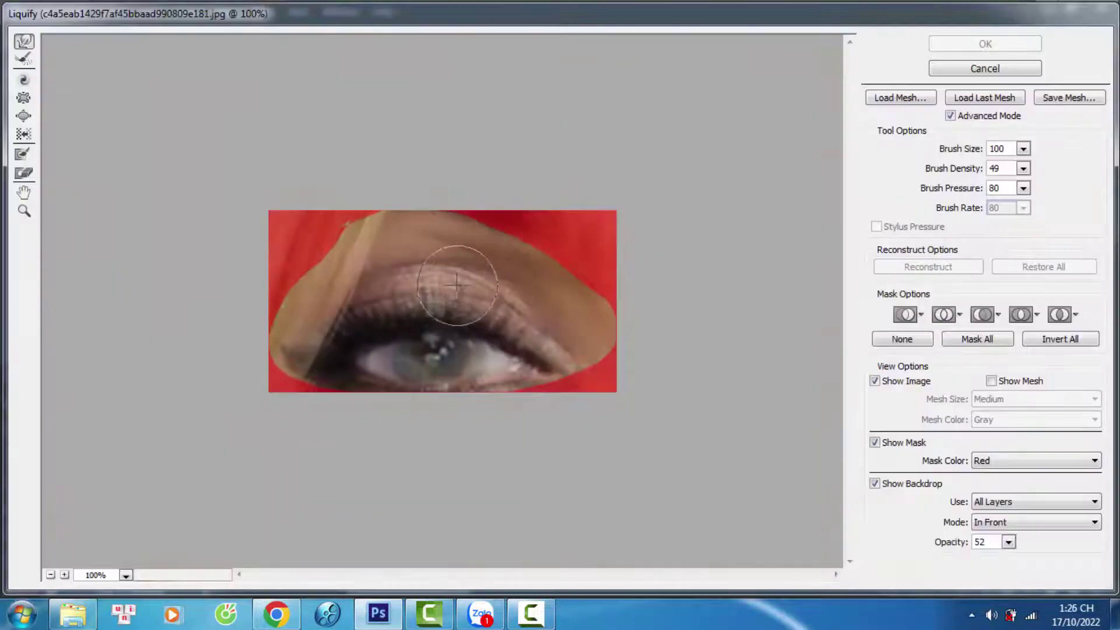
drag(456, 286, 375, 287)
key(bracketright)
key(bracketright)
key(bracketright)
key(bracketright)
key(bracketright)
key(bracketright)
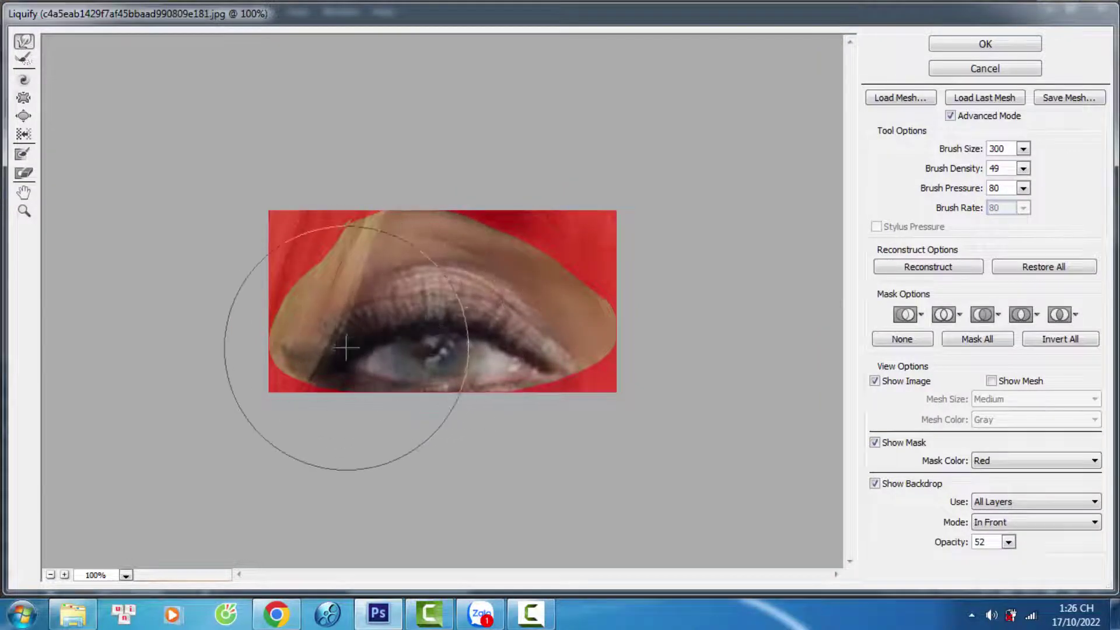
mouse_move(345, 348)
mouse_down()
mouse_move(437, 363)
mouse_move(426, 320)
mouse_move(400, 387)
mouse_up()
key(Return)
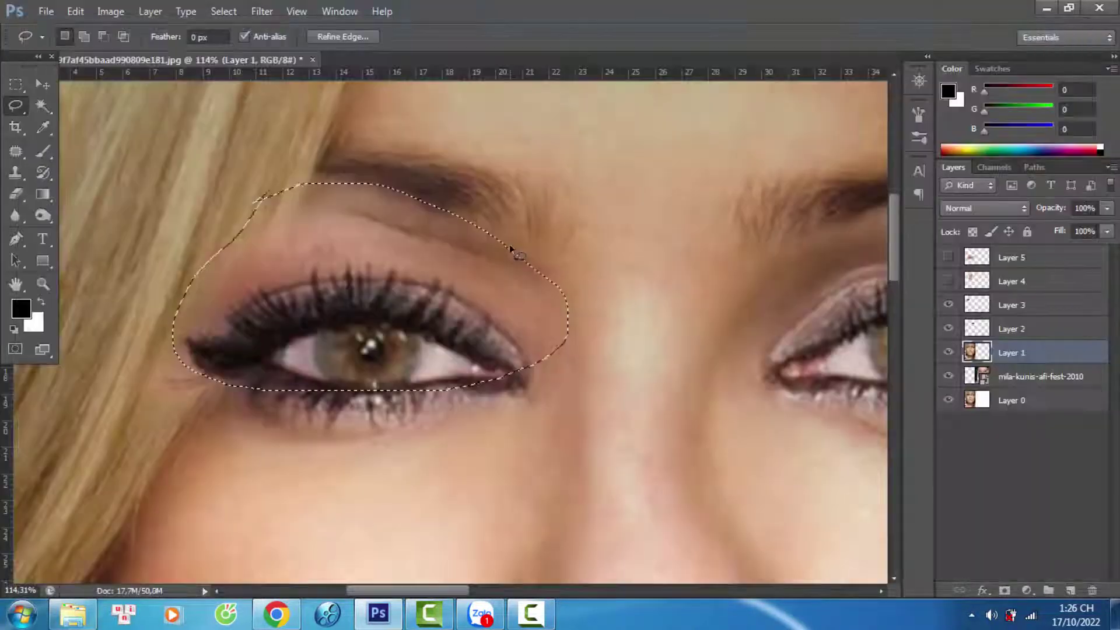
key(ctrl+d)
Step: Erase Layer 3's excess eye edges and show the nose patch layer
click(1012, 304)
key(e)
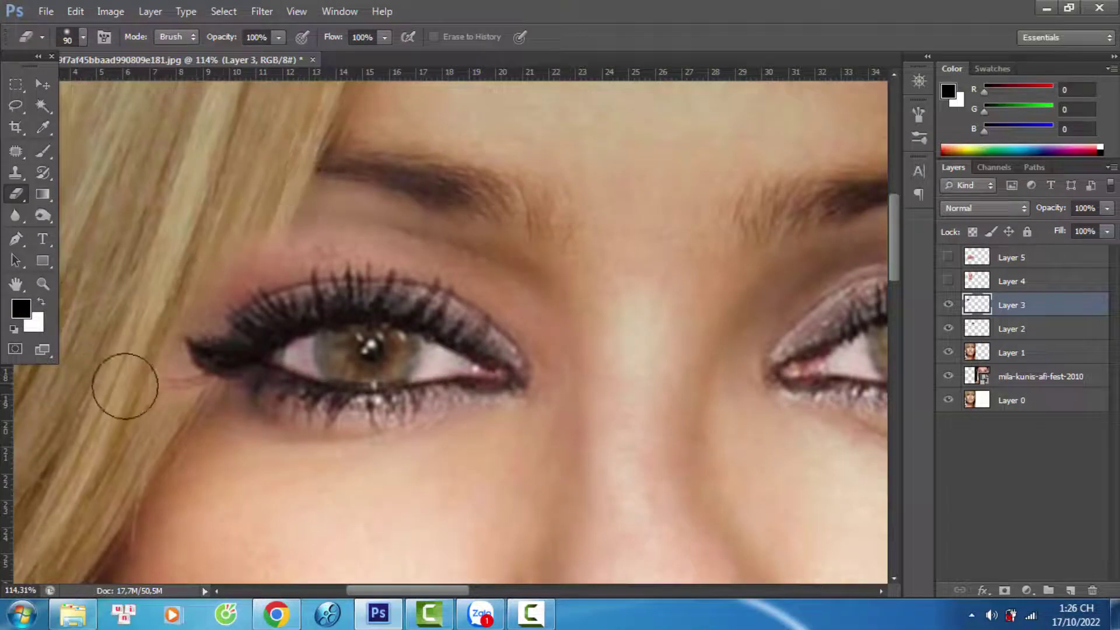
scroll(227, 467, down, 5)
scroll(462, 257, up, 5)
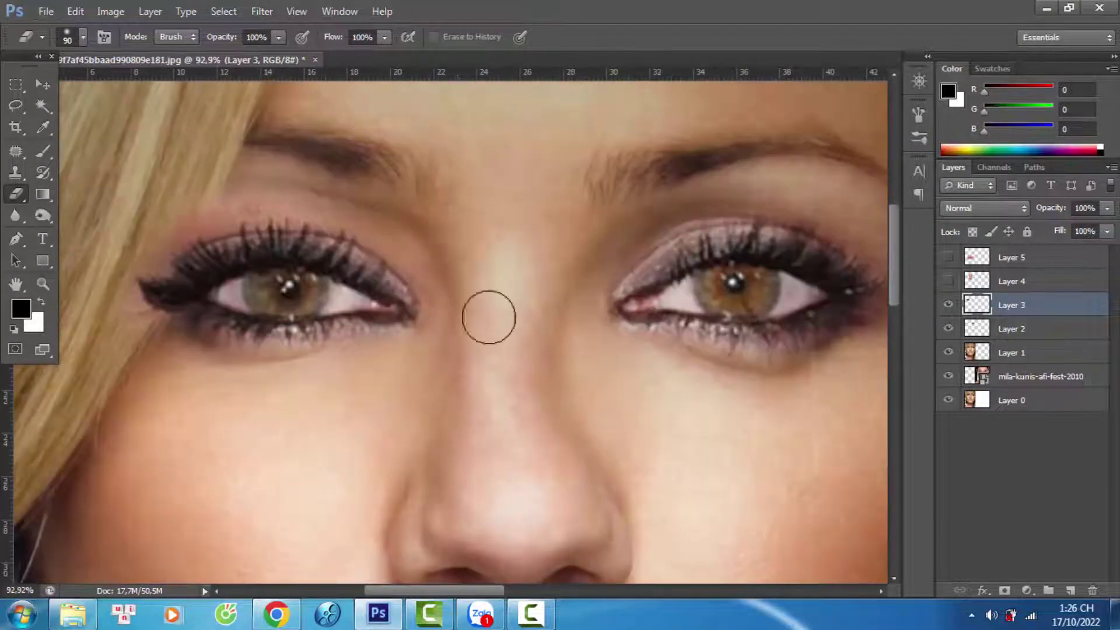
scroll(489, 317, down, 5)
click(948, 281)
Step: Set Layer 3 to 85% opacity and scale the nose patch on Layer 4 to about 105%
drag(1052, 207, 1043, 208)
scroll(712, 279, up, 2)
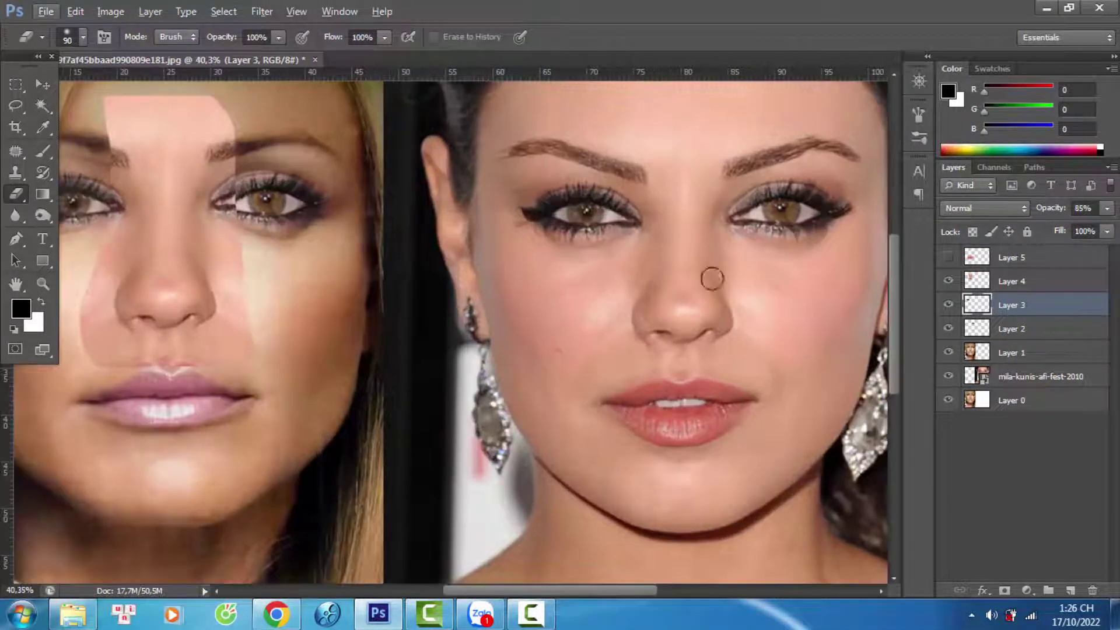
click(1012, 281)
scroll(363, 267, left, 3)
key(ctrl+t)
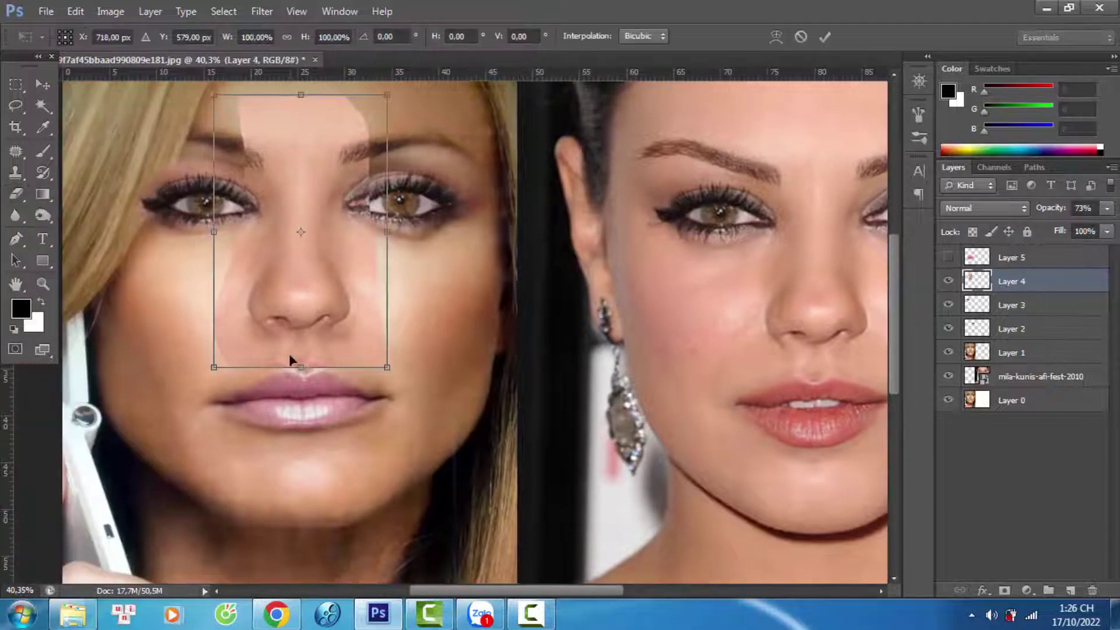
drag(388, 372, 393, 380)
drag(214, 380, 209, 386)
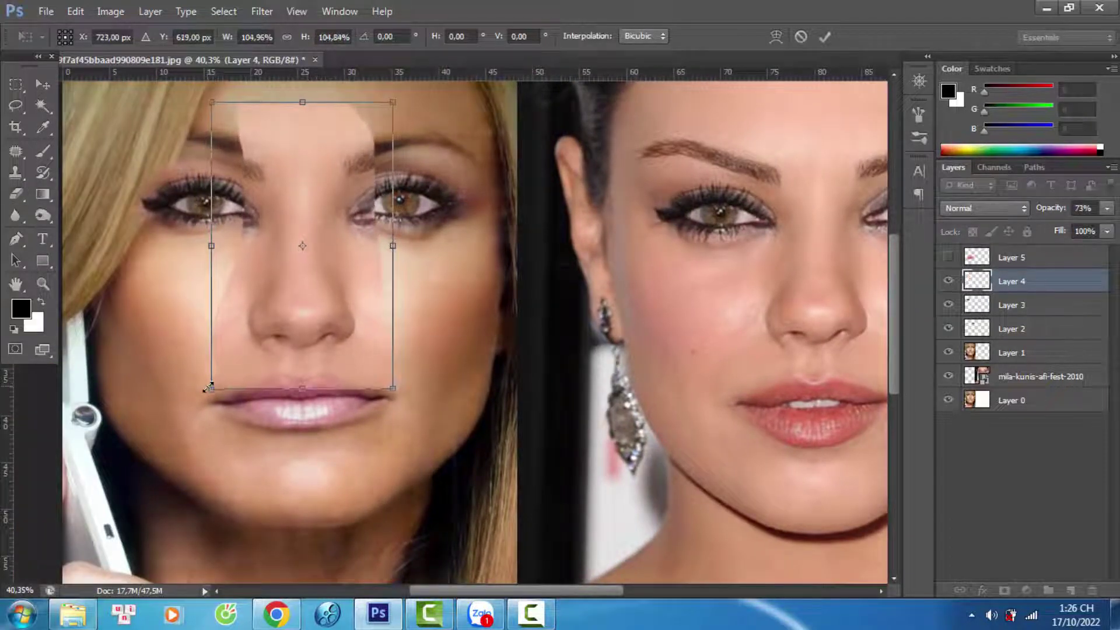
key(Return)
Step: Erase the nose patch's pink edges on the forehead and between the eyes, then show Layer 5
key(e)
scroll(102, 217, up, 2)
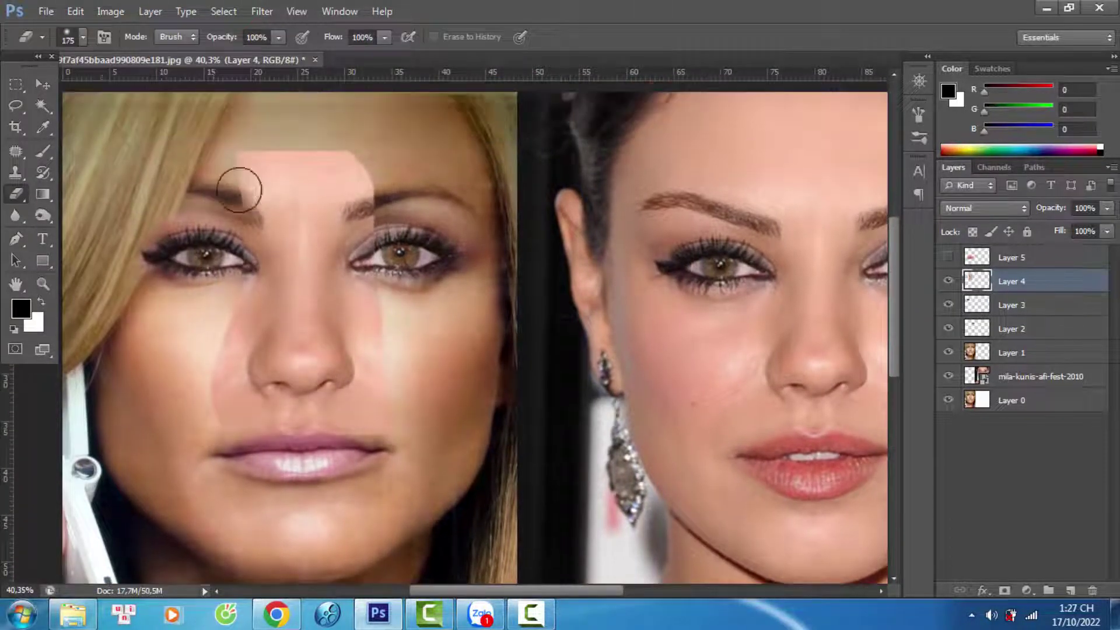
drag(240, 169, 361, 186)
key(bracketright)
key(bracketright)
mouse_move(249, 169)
mouse_down()
mouse_move(360, 236)
mouse_move(397, 291)
mouse_up()
key(bracketleft)
scroll(194, 315, down, 1)
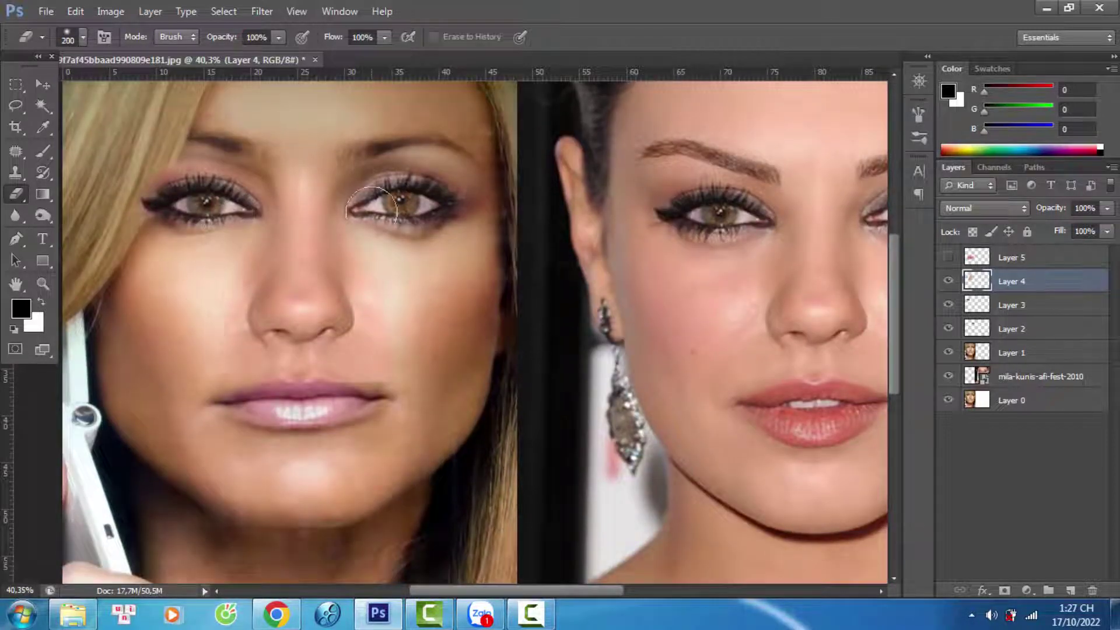
scroll(407, 364, down, 1)
scroll(313, 264, down, 2)
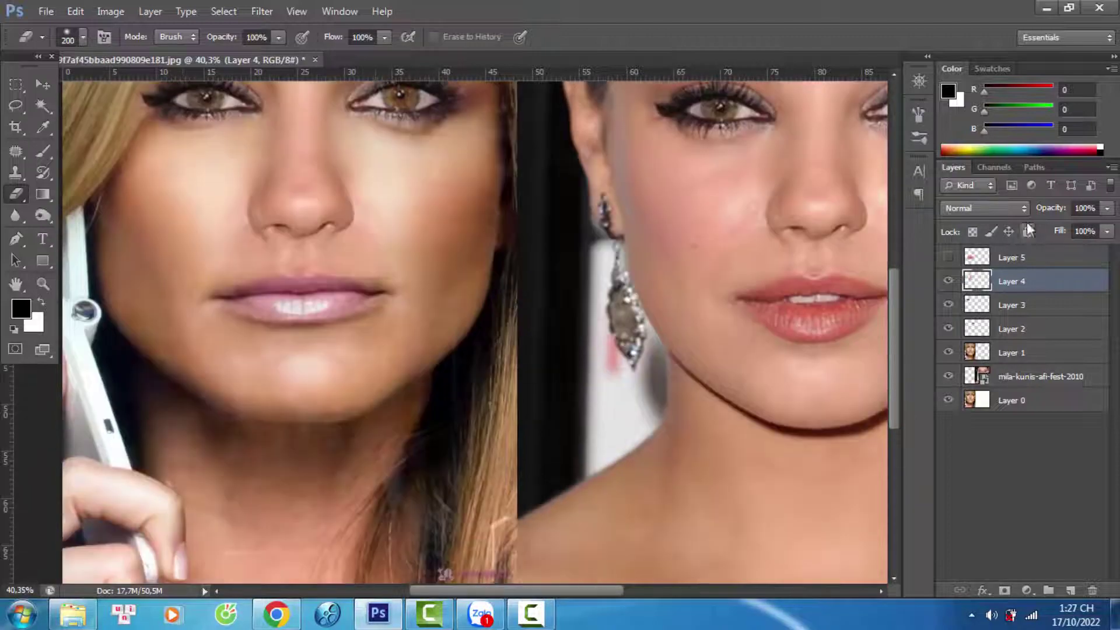
scroll(329, 253, up, 5)
key(bracketleft)
key(bracketleft)
key(bracketleft)
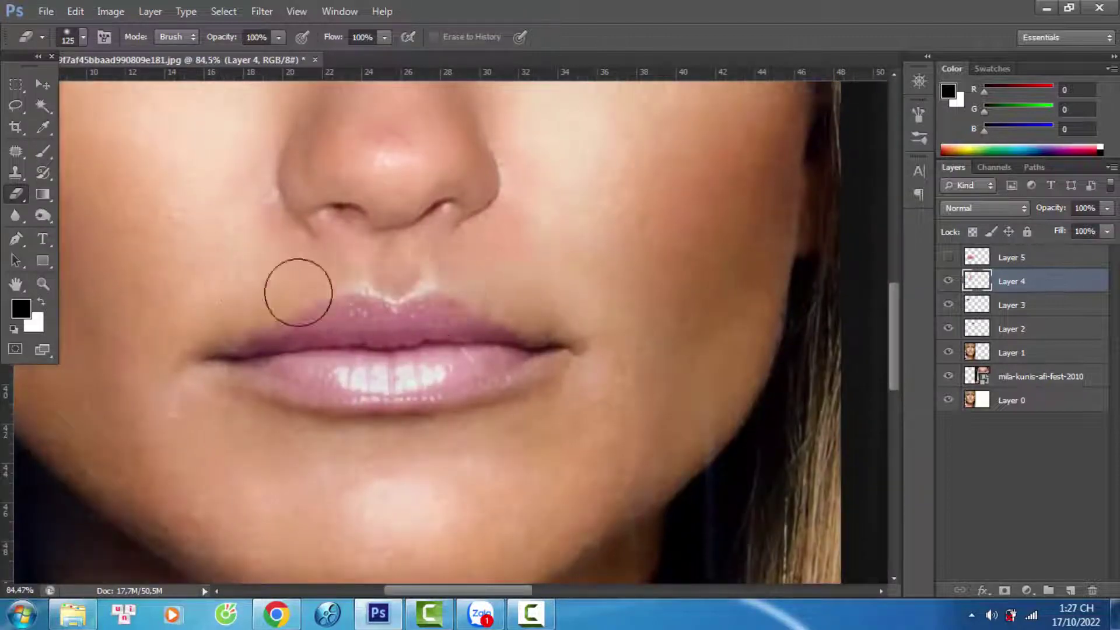
scroll(298, 293, down, 3)
scroll(125, 280, down, 2)
click(948, 257)
Step: Scale the lips patch on Layer 5 to about 112% at 100% opacity
click(1011, 257)
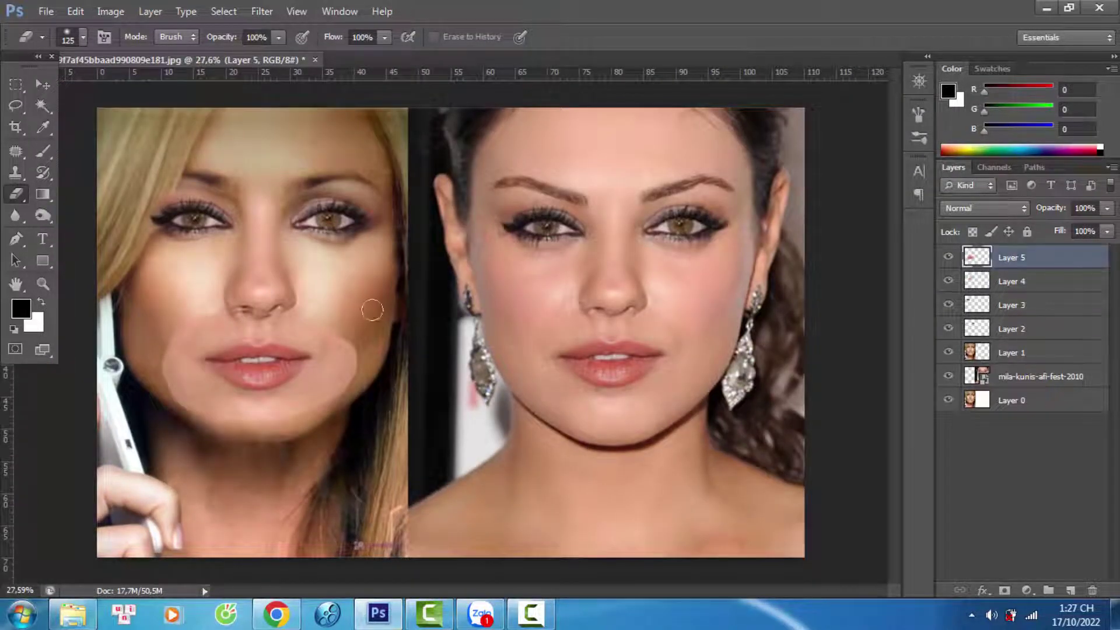
scroll(325, 326, up, 3)
click(37, 84)
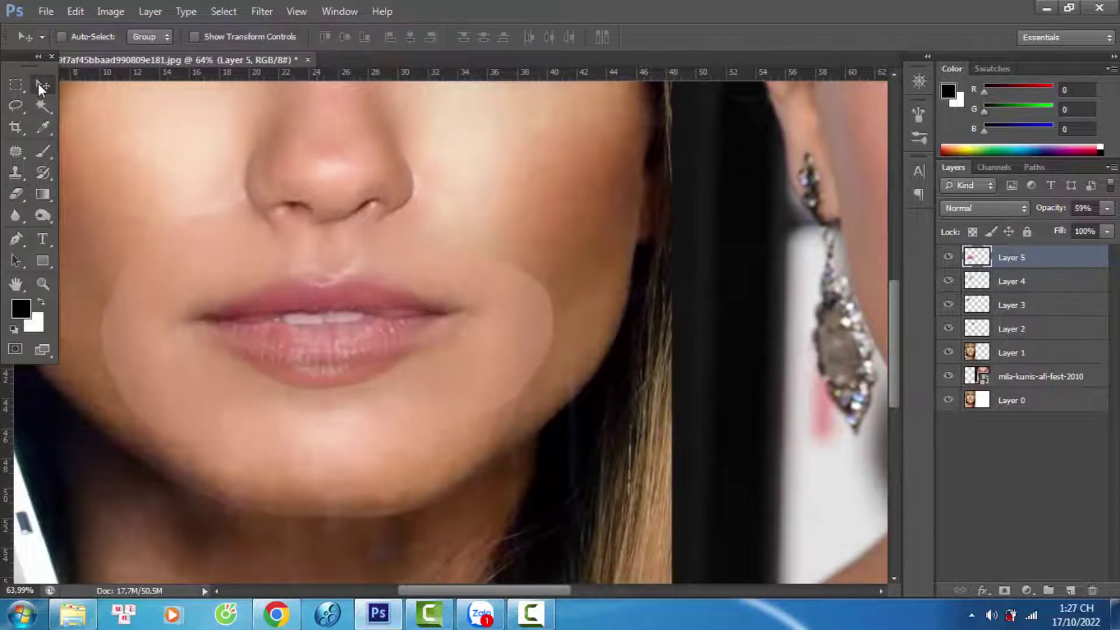
key(ctrl+t)
drag(566, 462, 581, 470)
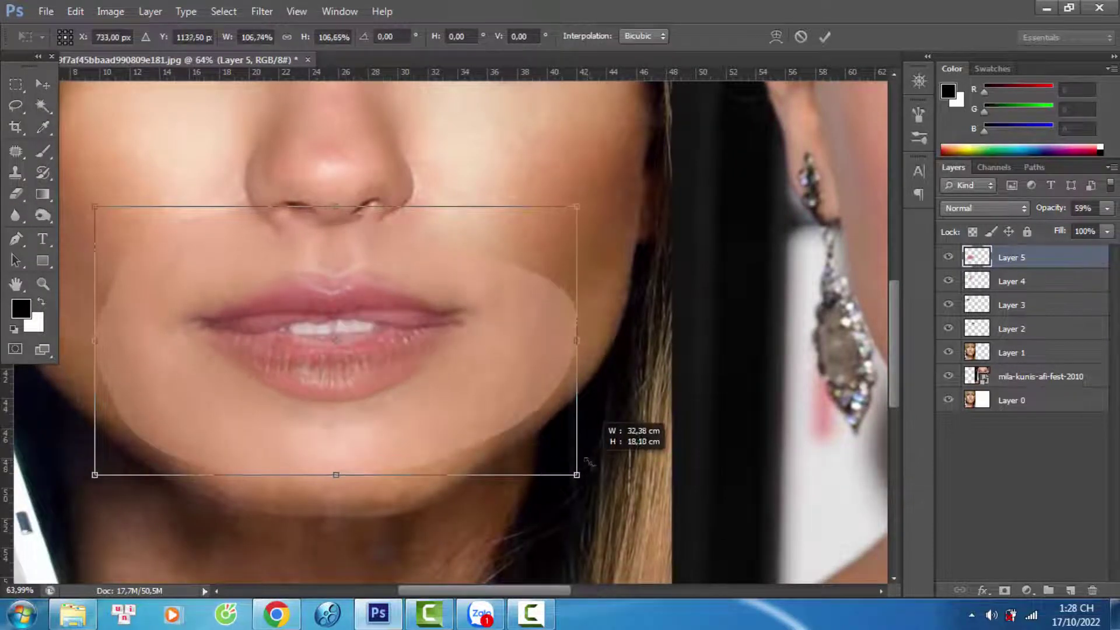
drag(576, 198, 594, 186)
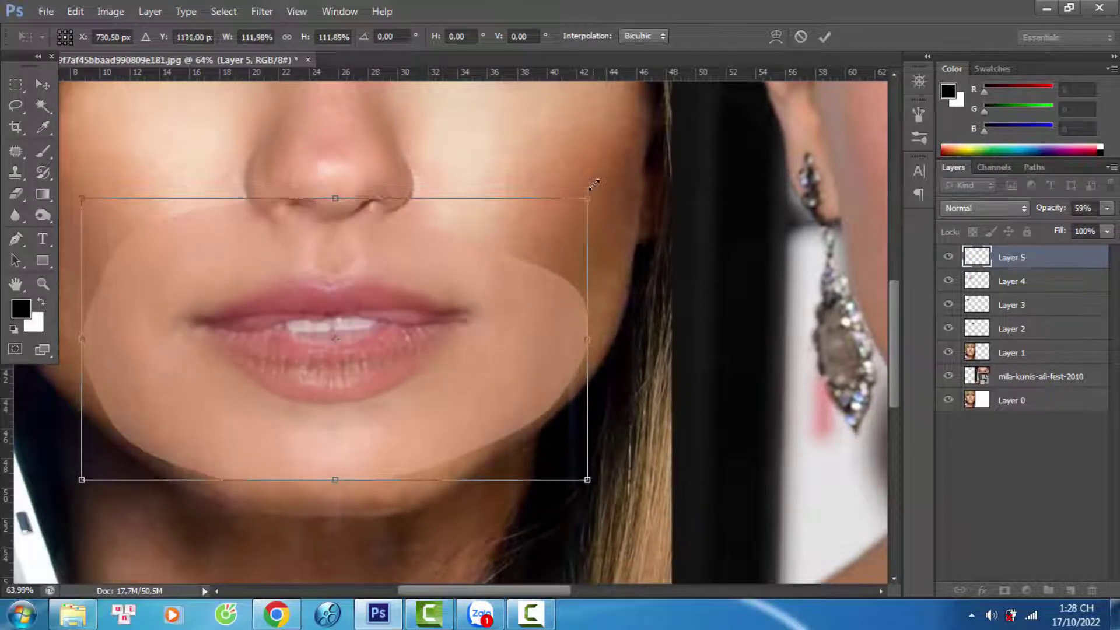
key(Return)
key(0)
Step: Erase the lips patch's hard edges around the mouth and chin
click(20, 192)
mouse_move(140, 245)
mouse_down()
mouse_move(158, 213)
mouse_move(400, 188)
mouse_move(555, 357)
mouse_move(414, 474)
mouse_up()
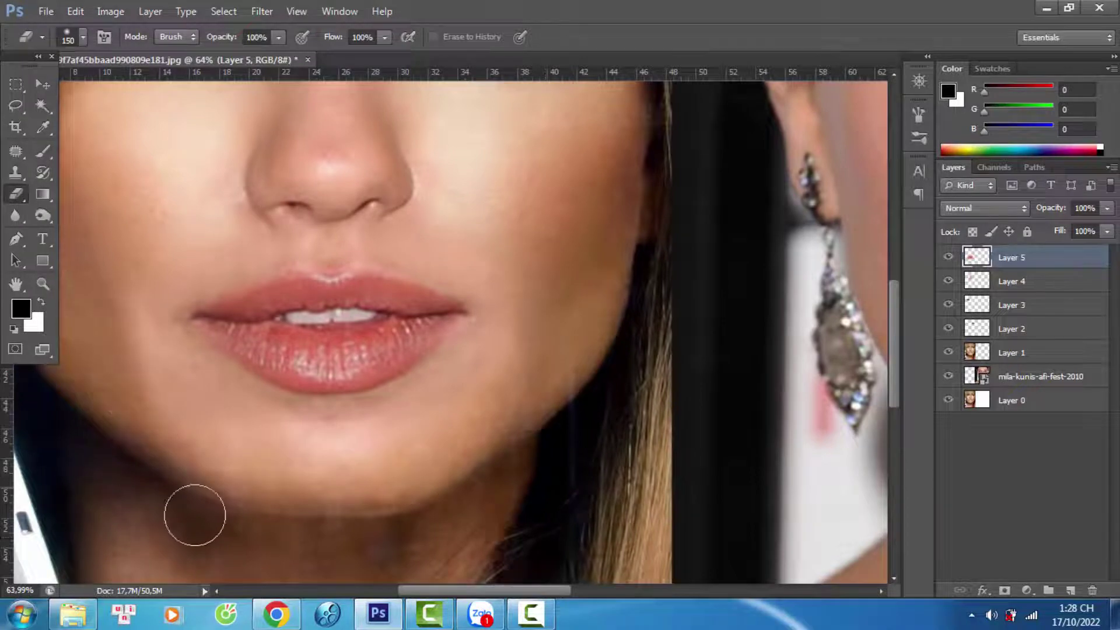
scroll(195, 512, down, 3)
scroll(130, 430, up, 4)
key(bracketleft)
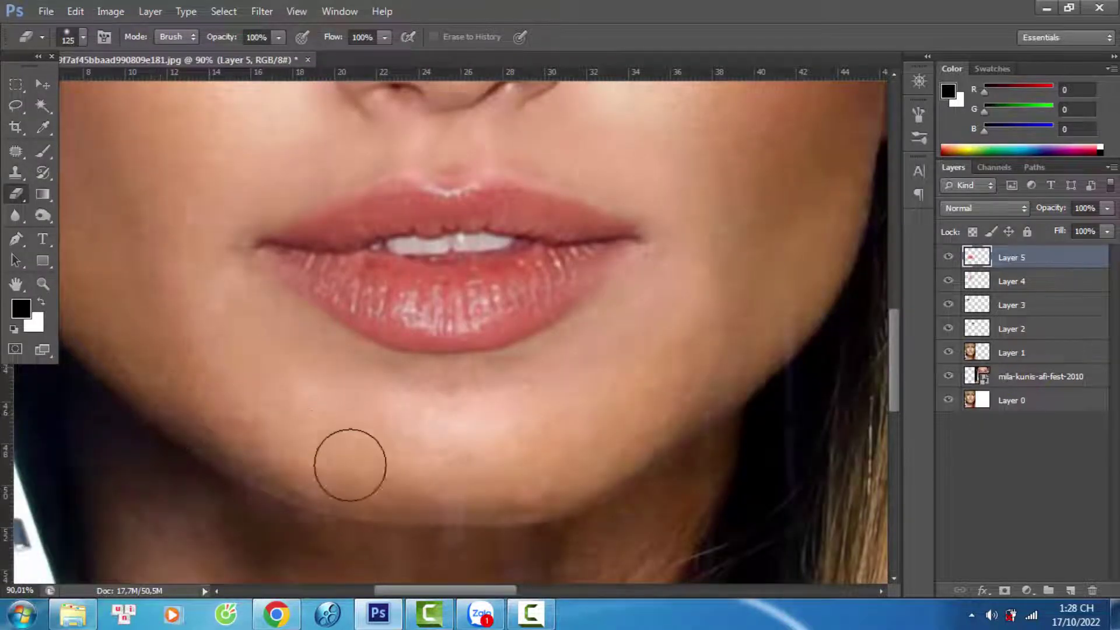
key(bracketright)
scroll(671, 397, up, 3)
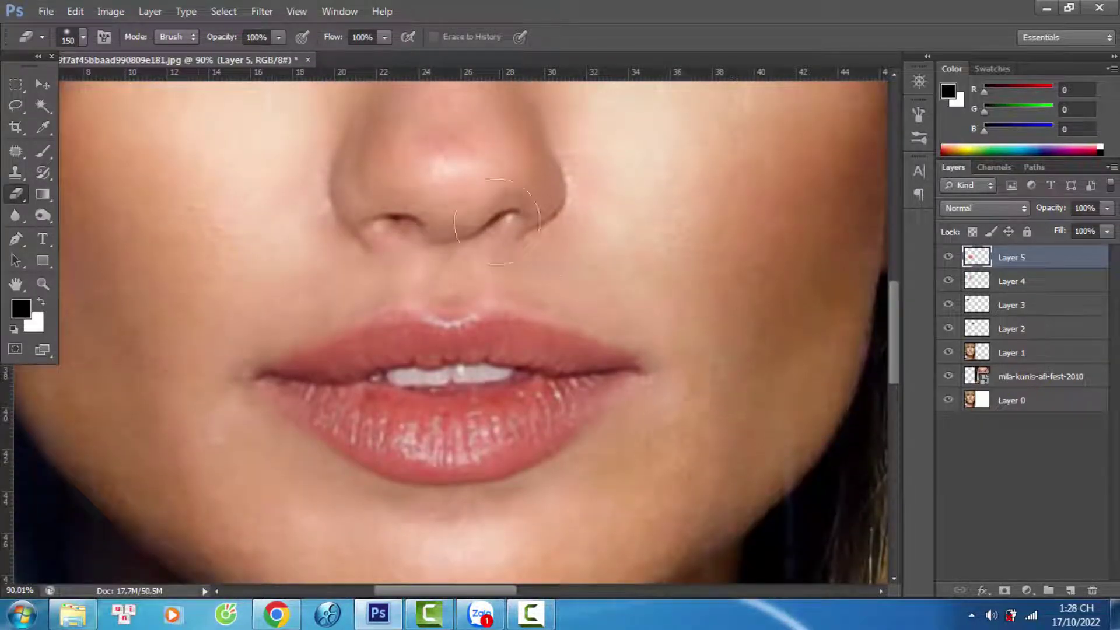
scroll(113, 375, down, 3)
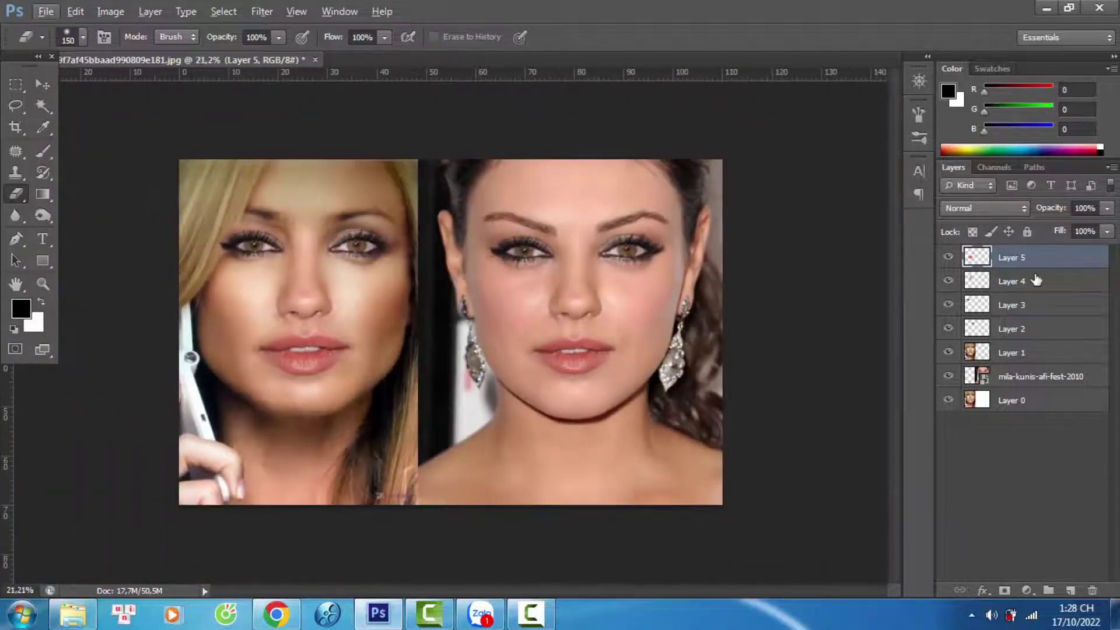
Step: Make the eye layer, Layer 3, active and lower its opacity to 60%
click(1015, 281)
click(992, 305)
scroll(494, 220, up, 3)
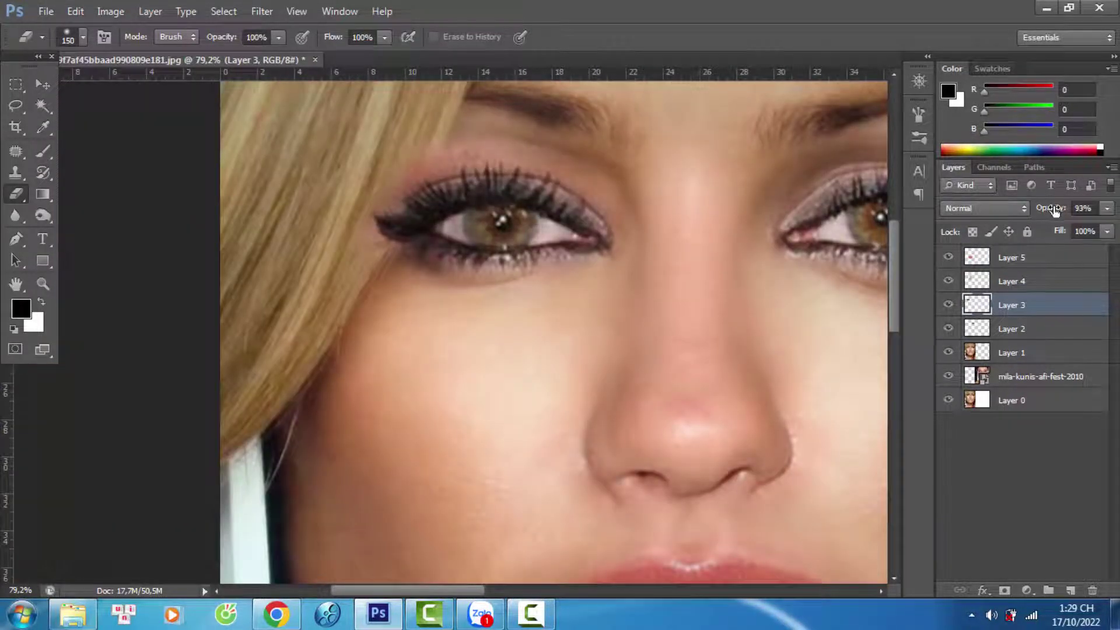
drag(1053, 210, 1034, 210)
scroll(475, 169, up, 2)
Step: Erase the dark eyeliner wing left of the transplanted eye with a smaller eraser
key(bracketleft)
key(bracketleft)
key(bracketleft)
key(bracketleft)
key(bracketleft)
key(bracketleft)
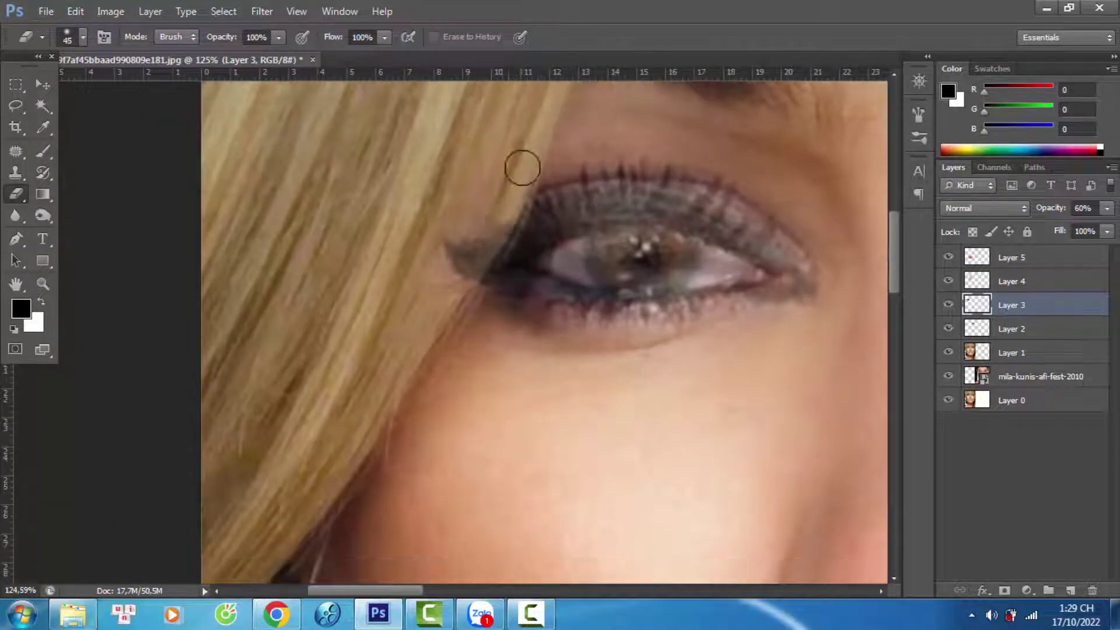
drag(522, 168, 485, 172)
scroll(379, 336, down, 2)
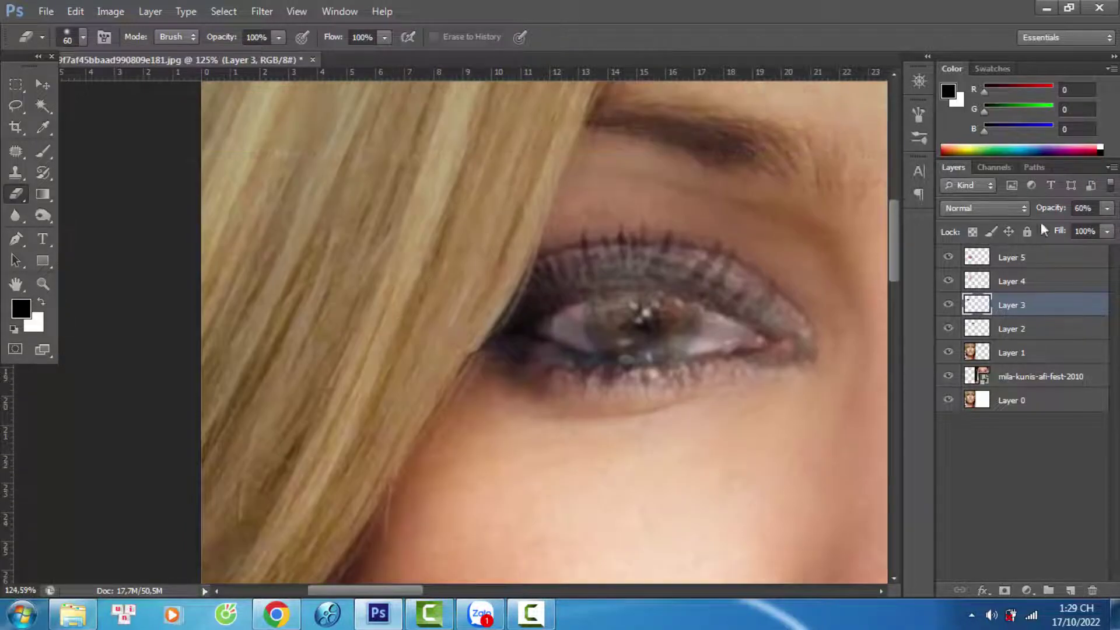
scroll(379, 335, down, 3)
scroll(350, 344, down, 3)
scroll(146, 376, down, 1)
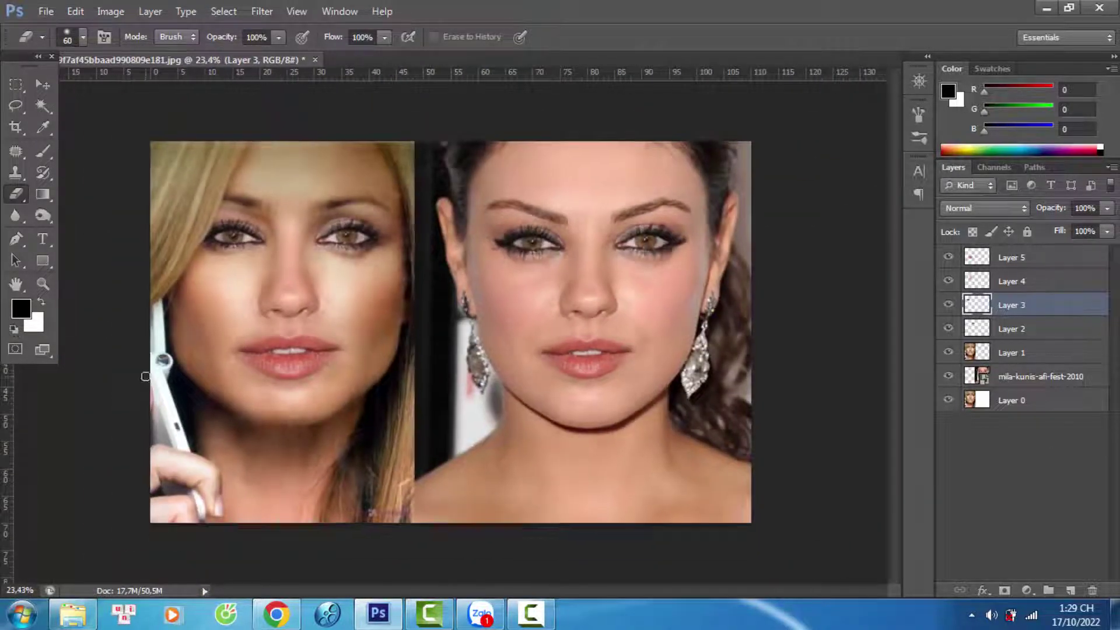
click(998, 352)
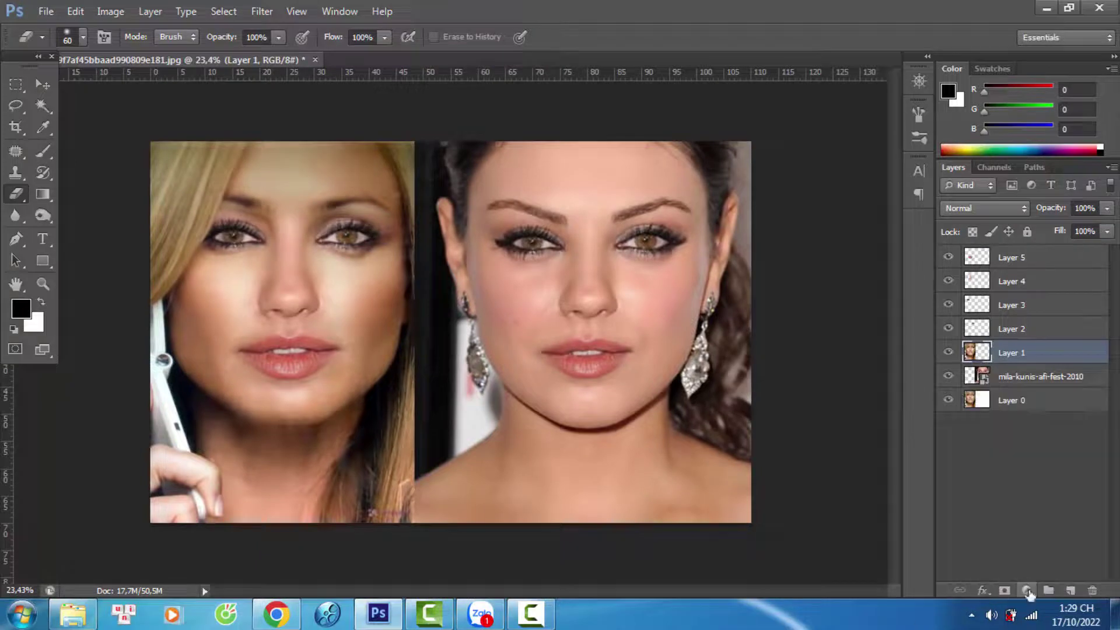
Step: Add a Hue/Saturation adjustment layer above Layer 1 and shift its hue
click(1026, 590)
click(991, 412)
mouse_move(762, 208)
mouse_down()
mouse_move(782, 218)
mouse_move(750, 219)
mouse_move(776, 243)
mouse_move(733, 258)
mouse_move(766, 275)
mouse_move(754, 281)
mouse_up()
click(873, 84)
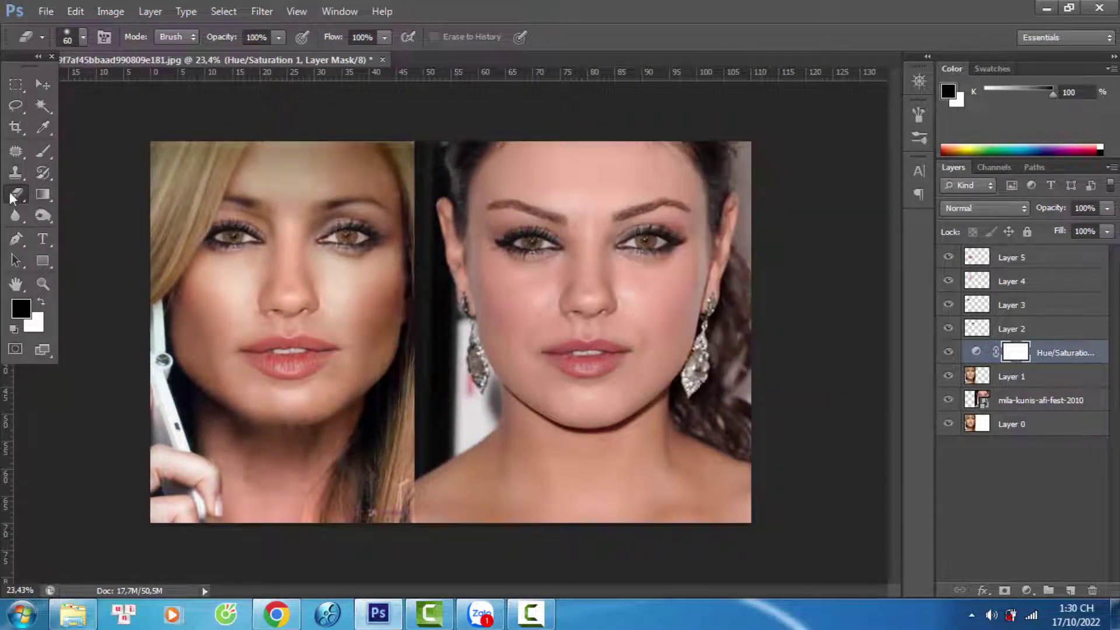
Step: Paint black on the adjustment's mask with an enlarged brush to hide part of it
alt+scroll(269, 157, up, 3)
click(42, 152)
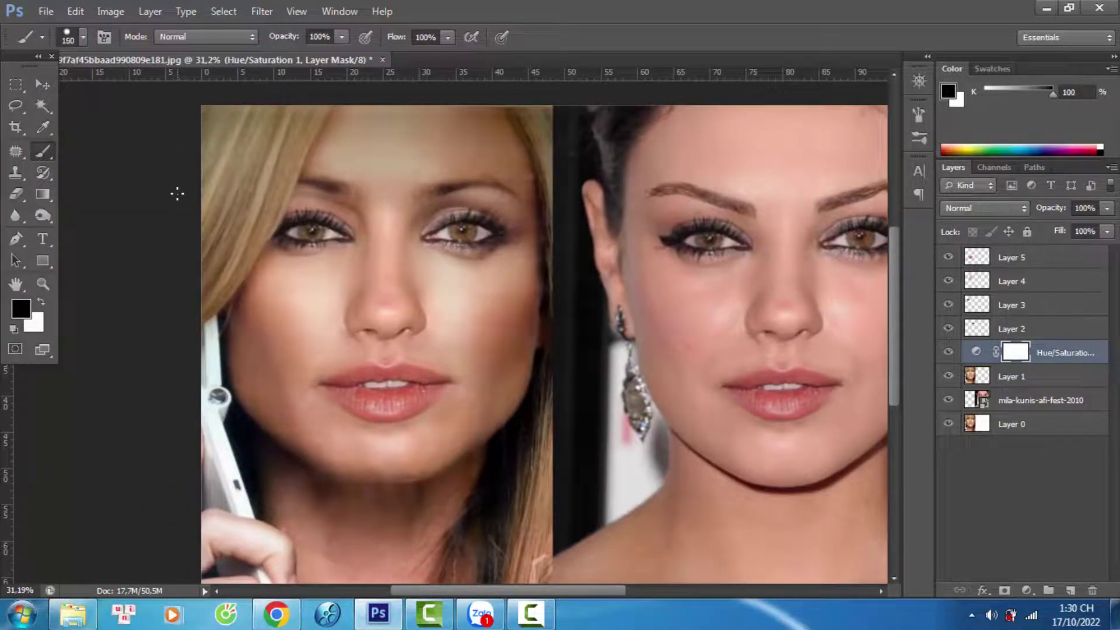
scroll(177, 194, up, 2)
key(bracketright)
key(bracketright)
scroll(599, 411, down, 5)
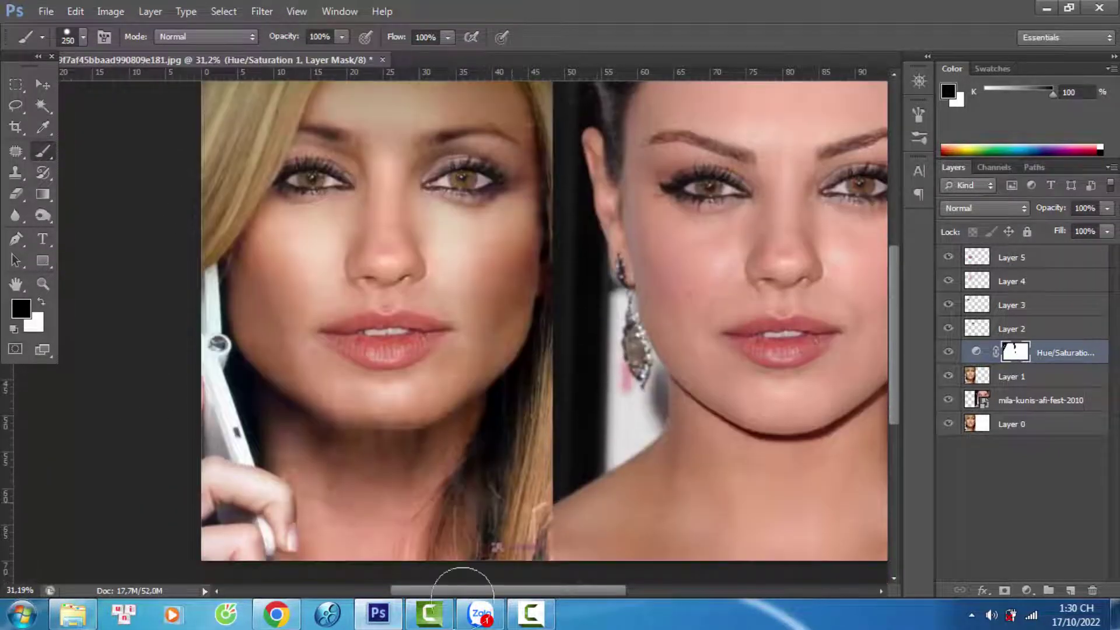
scroll(165, 356, down, 3)
Step: Group Layers 1–5, then duplicate the group and merge the copy into one layer
click(1012, 378)
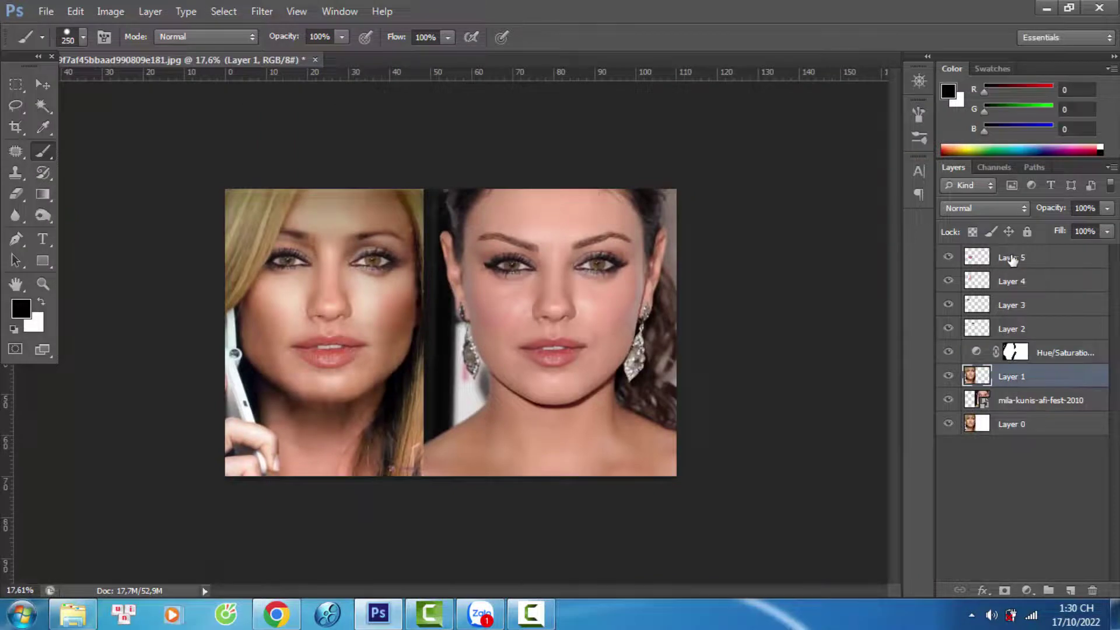
shift+click(1018, 257)
key(ctrl+g)
key(ctrl+j)
key(ctrl+e)
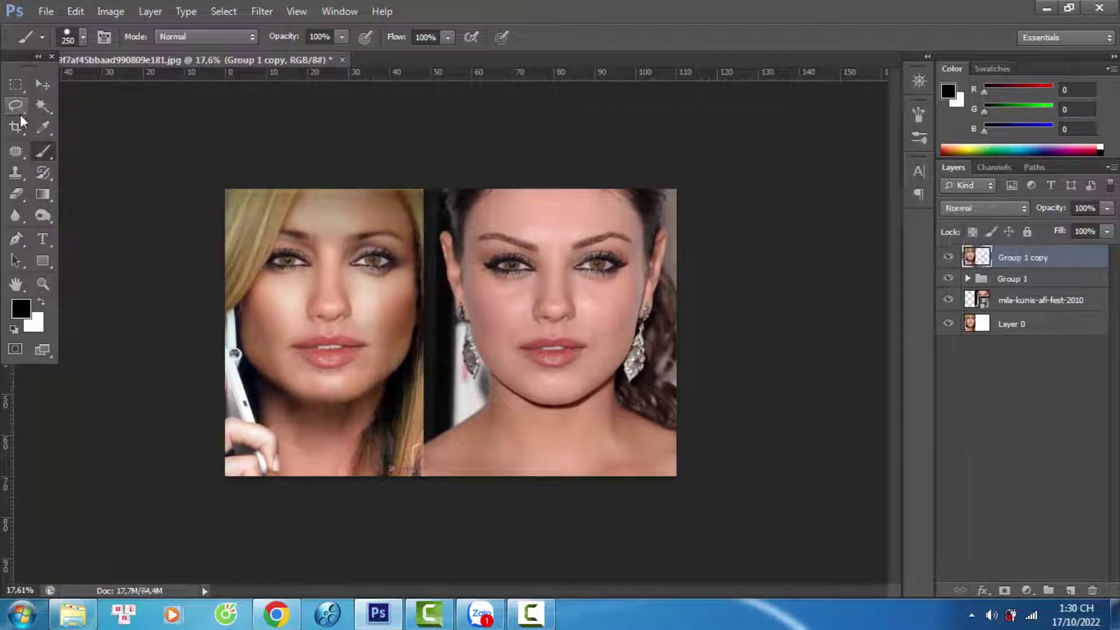
scroll(288, 249, up, 3)
Step: Add a top Hue/Saturation adjustment with Hue +2, Saturation +5, Lightness -3, then fit the image
click(1026, 591)
click(1013, 404)
click(758, 207)
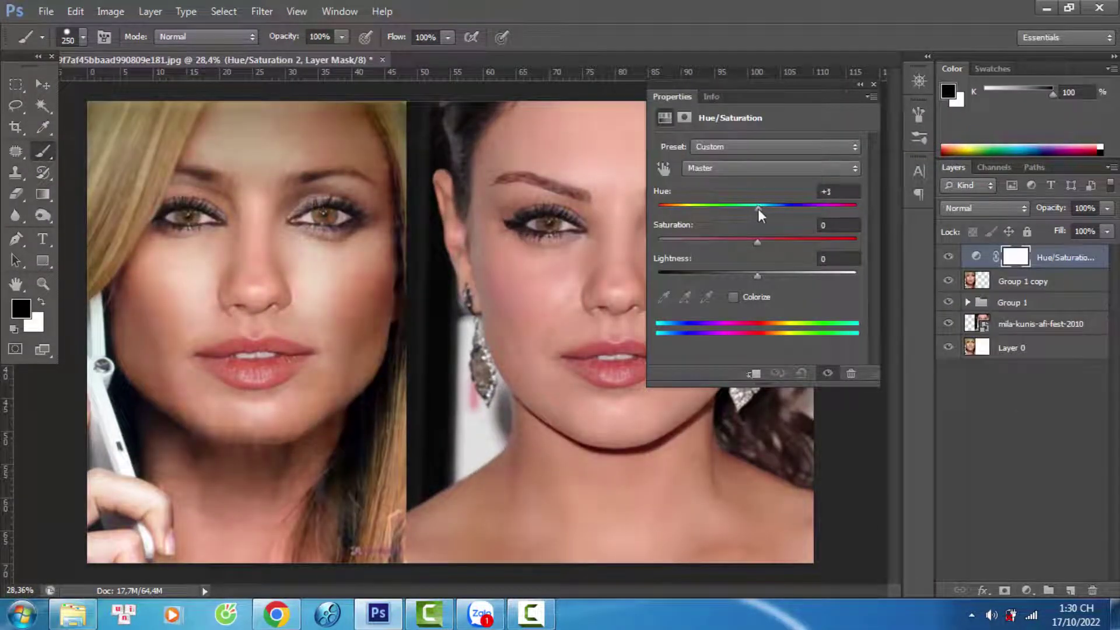
click(758, 241)
drag(761, 275, 757, 278)
click(873, 84)
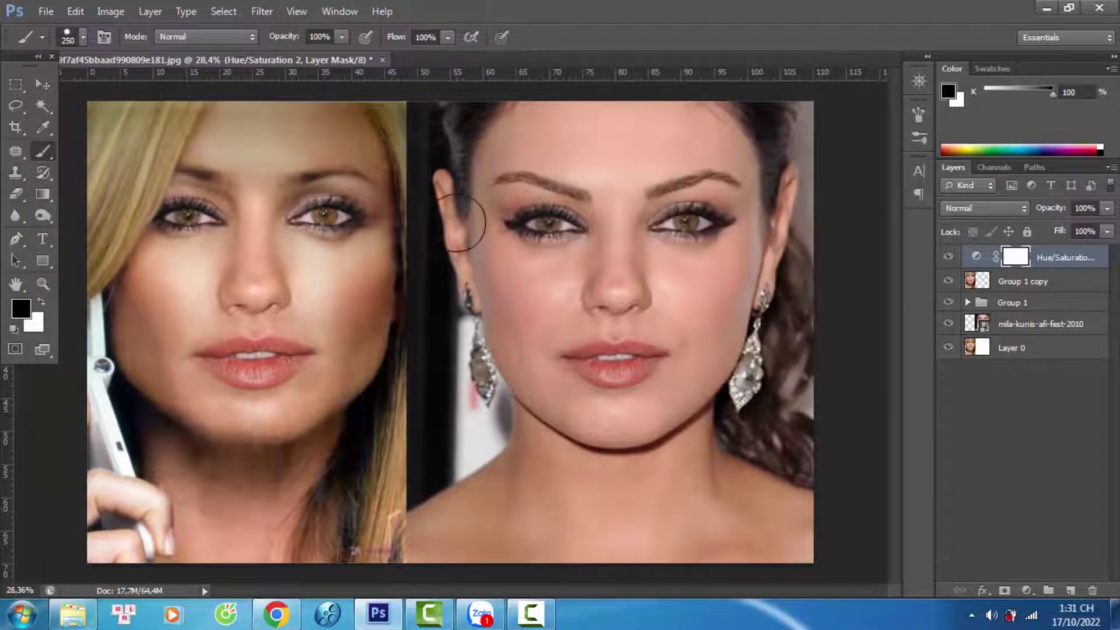
key(ctrl+0)
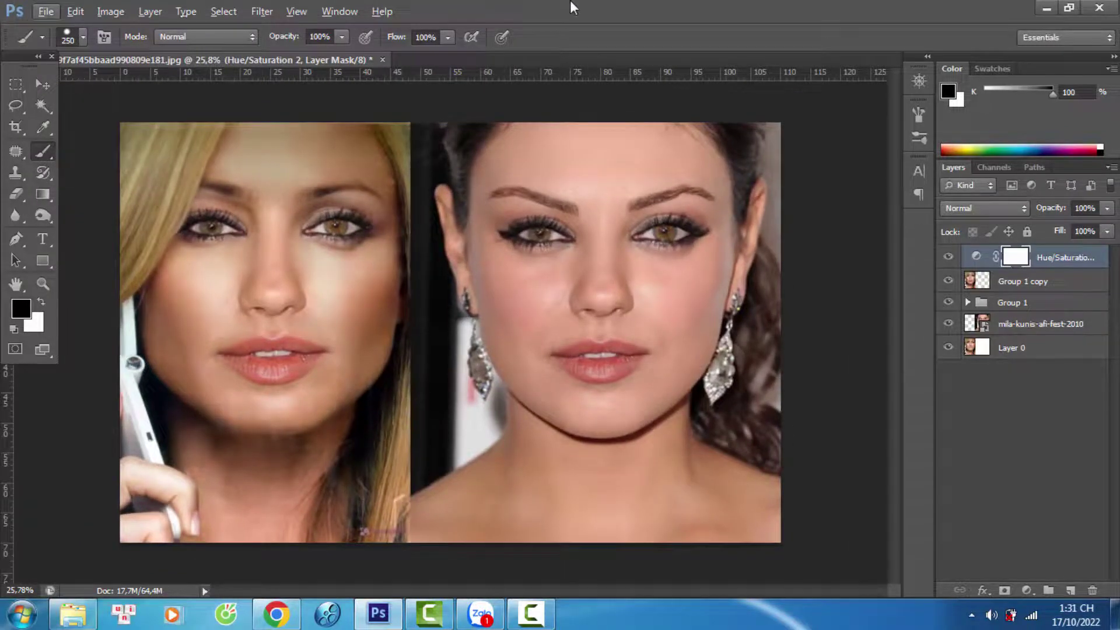